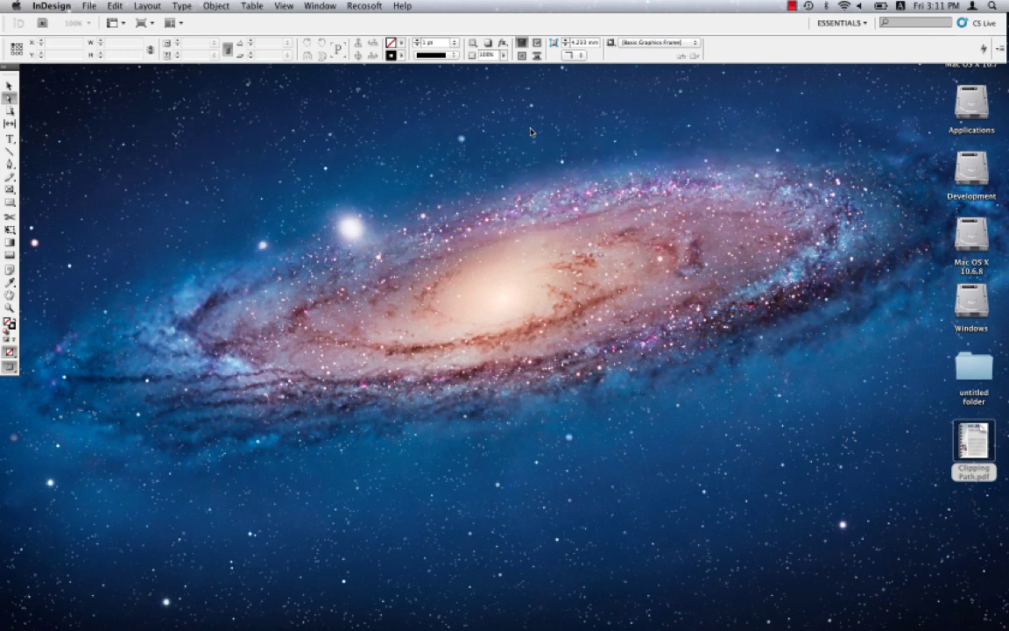
Convert Clipping Path.pdf from the Desktop with Recosoft PDF2ID, reaching the unmatched-fonts tip
click(364, 5)
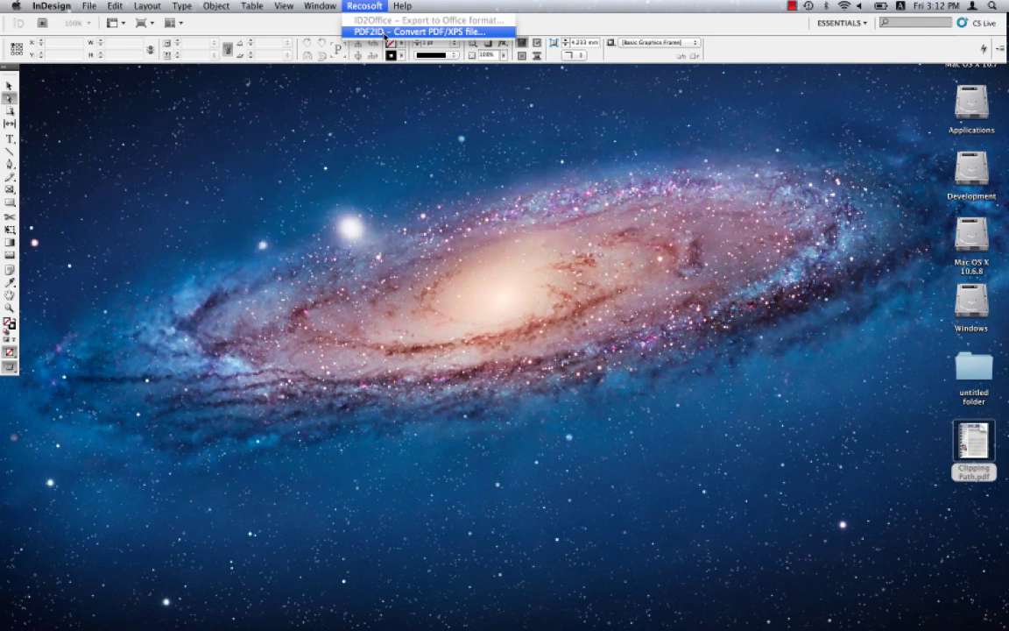
click(385, 32)
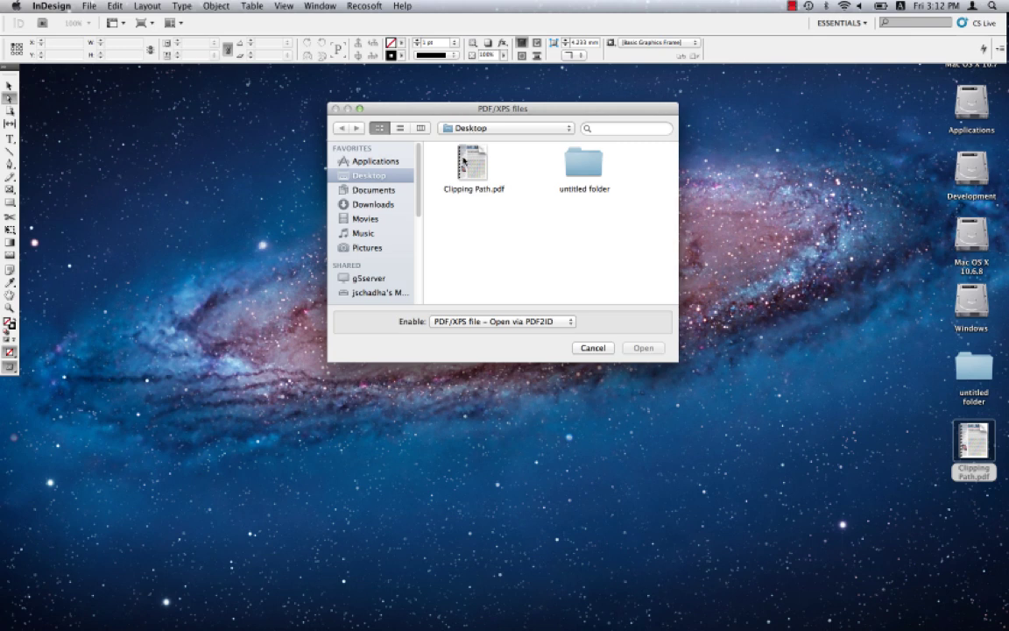
click(474, 156)
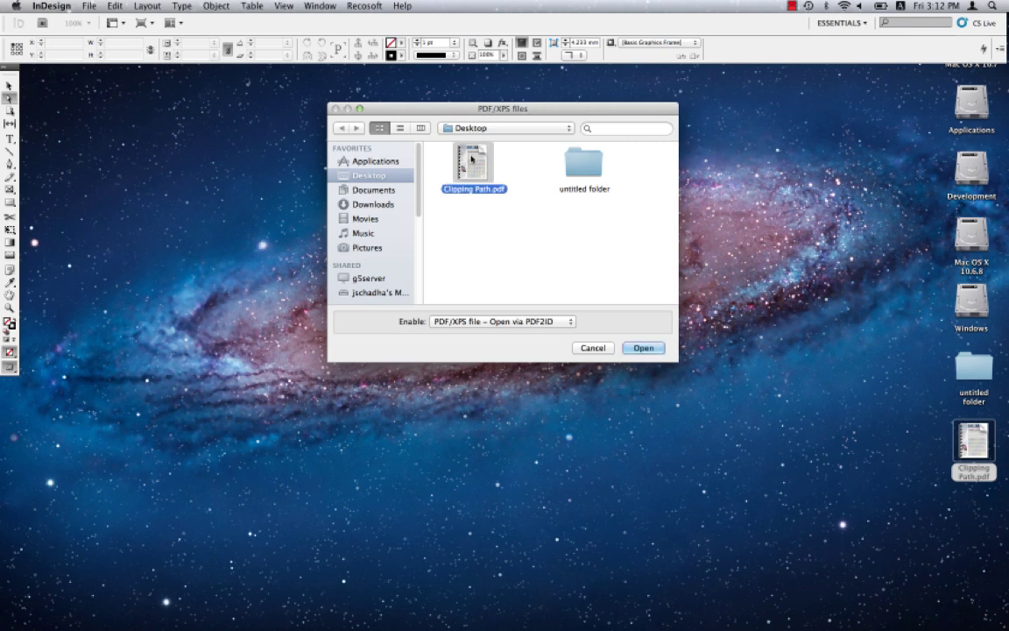
click(645, 348)
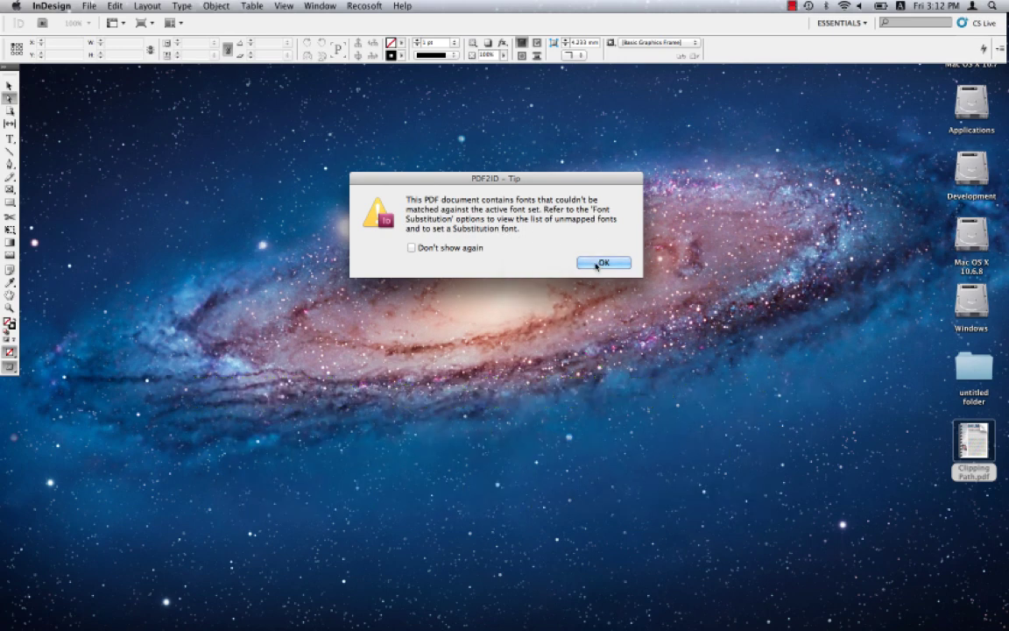
Dismiss the unmatched-fonts tip and nudge the PDF2ID Options dialog slightly higher
click(601, 262)
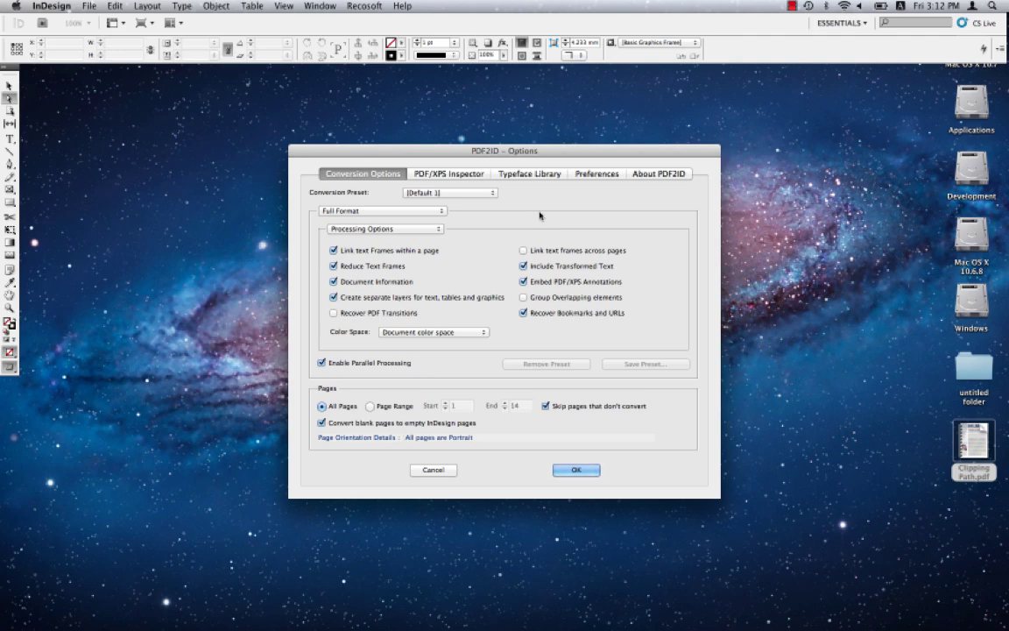
drag(518, 150, 515, 125)
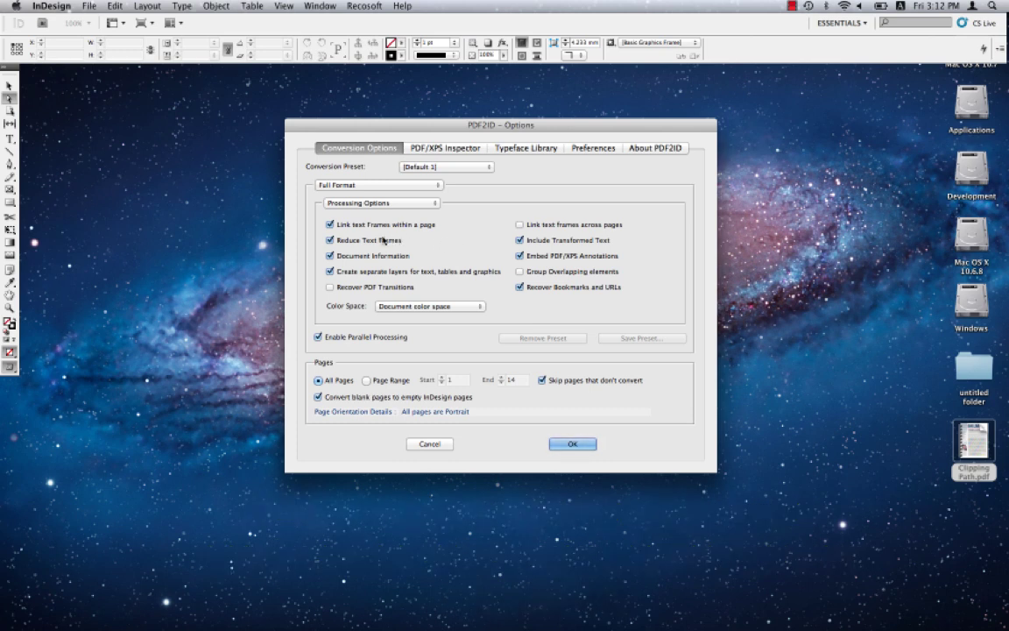
Show Font Substitution with Typeface Library matches and review the Minion-SemiboldItalic and Myriad-Roman substitutes
click(398, 203)
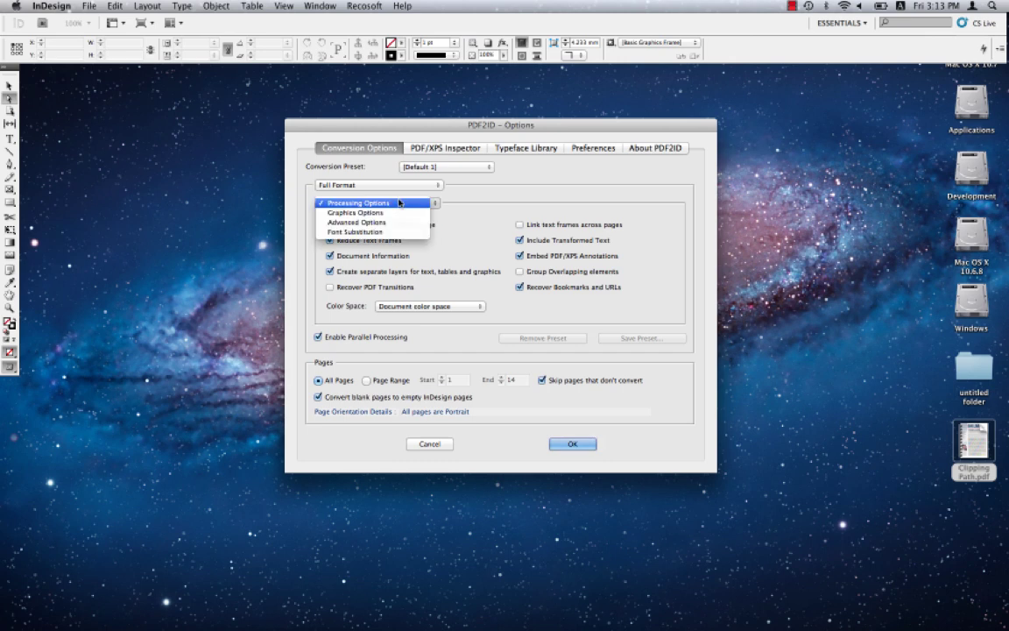
click(399, 233)
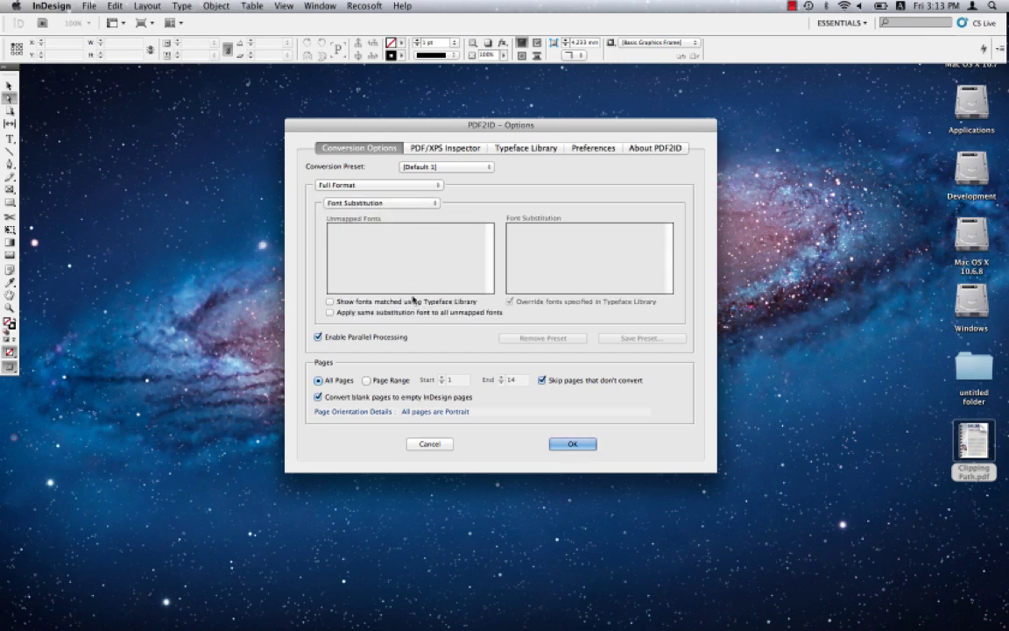
click(410, 301)
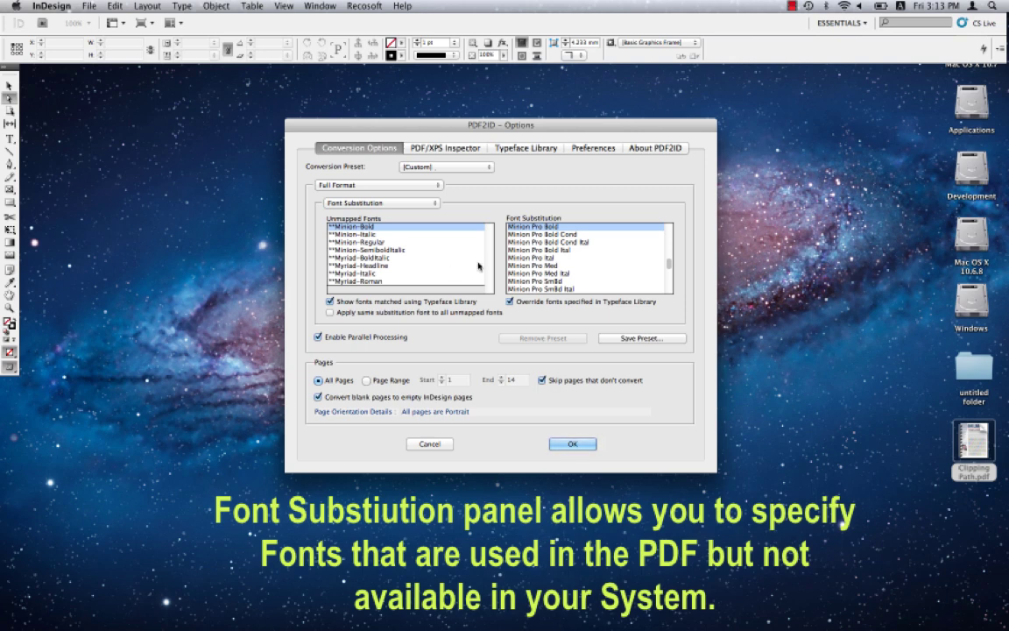
click(389, 250)
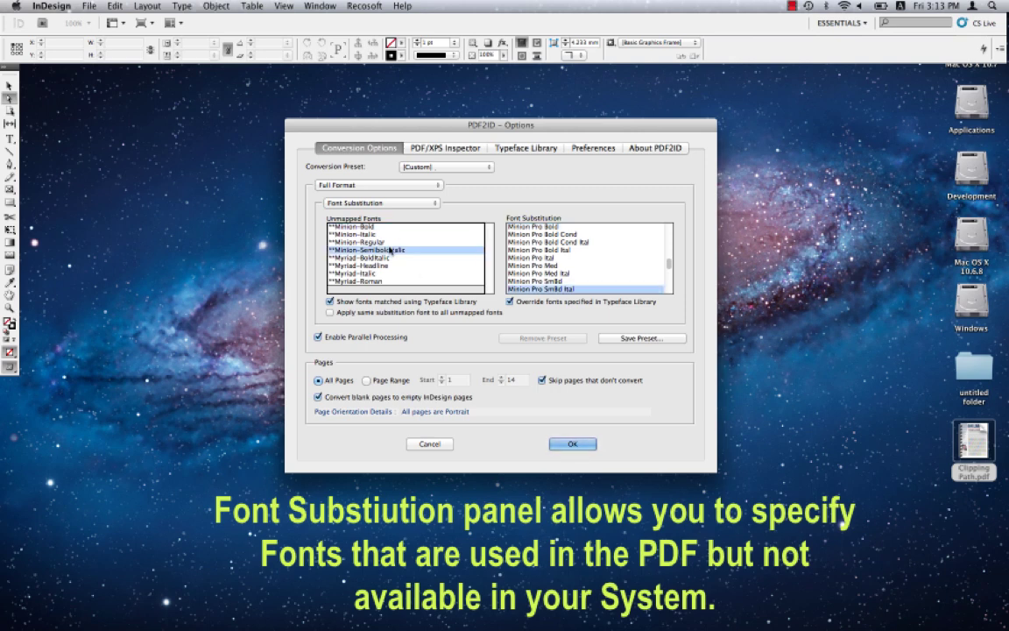
click(384, 226)
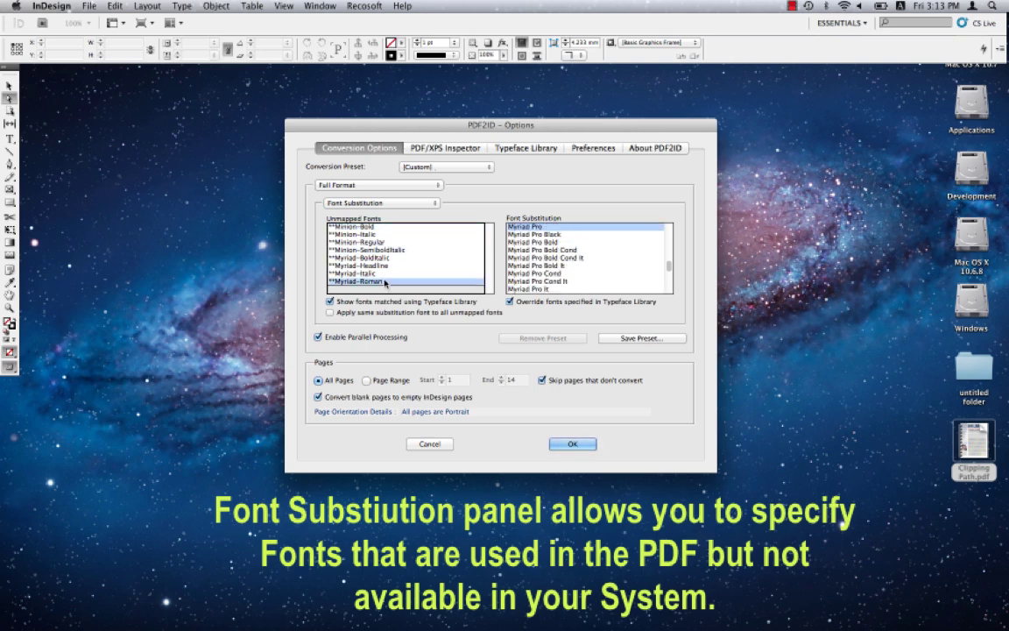
click(411, 250)
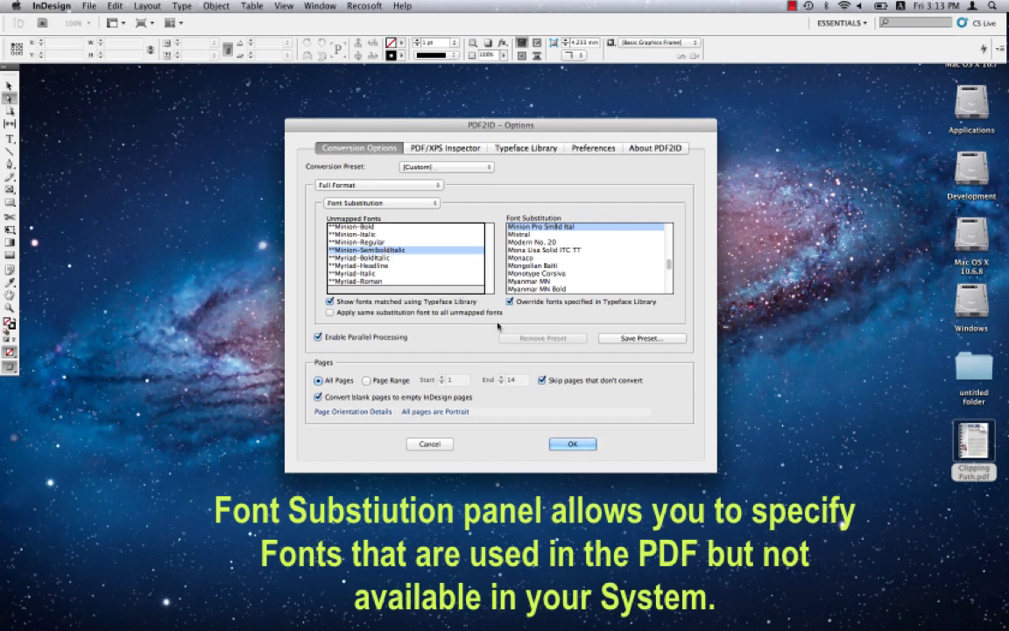
Run the conversion to Clipping Path.indd and shrink its window to the left half
click(574, 443)
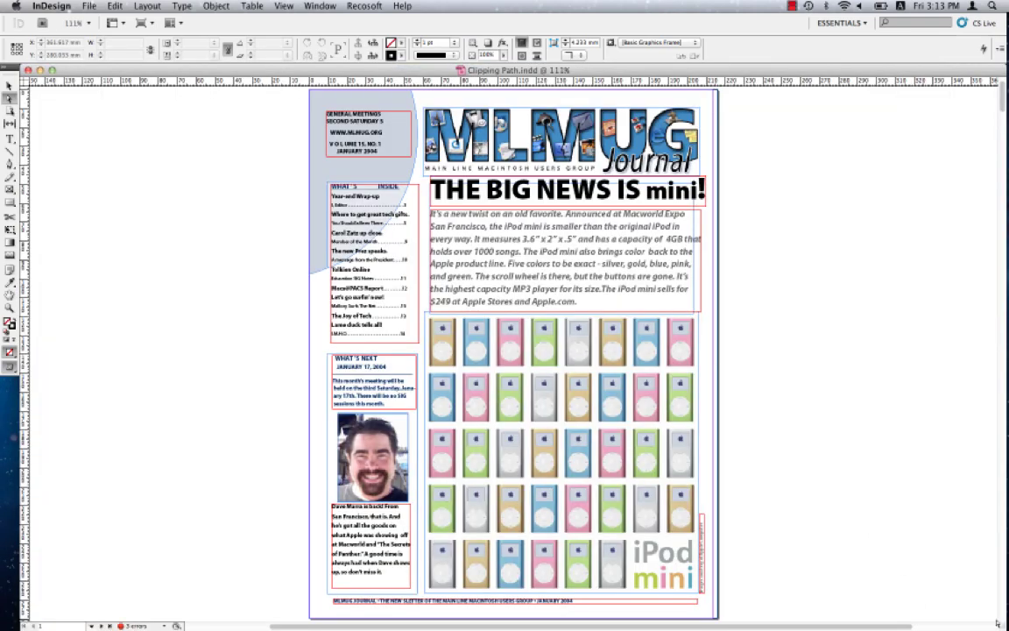
drag(994, 623, 505, 624)
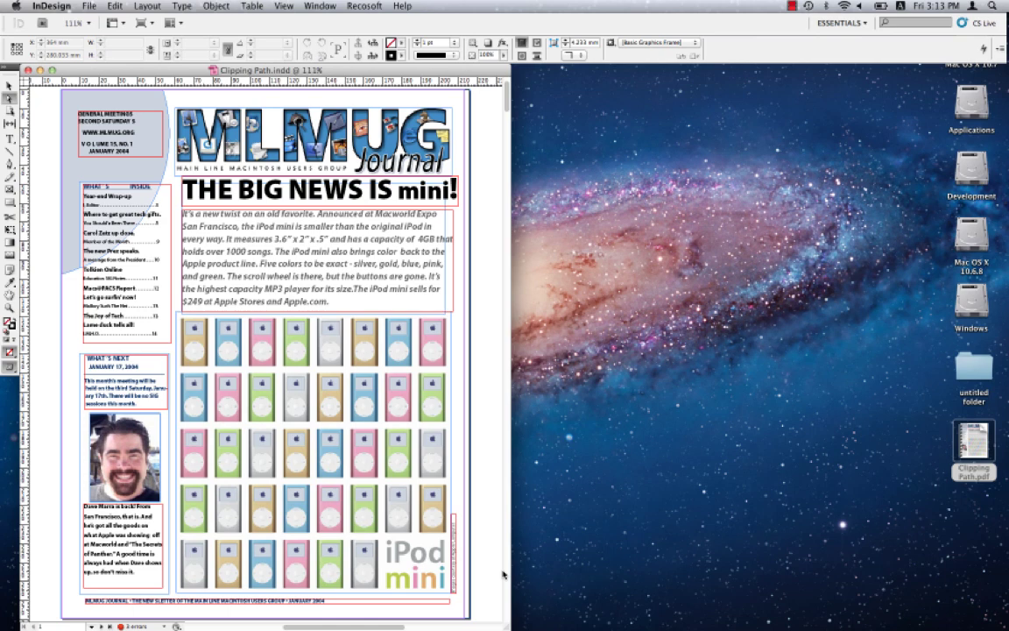
Open the original Clipping Path.pdf in Acrobat on the right half, then refocus InDesign
key(super+Tab)
key(super+Tab)
key(super+Tab)
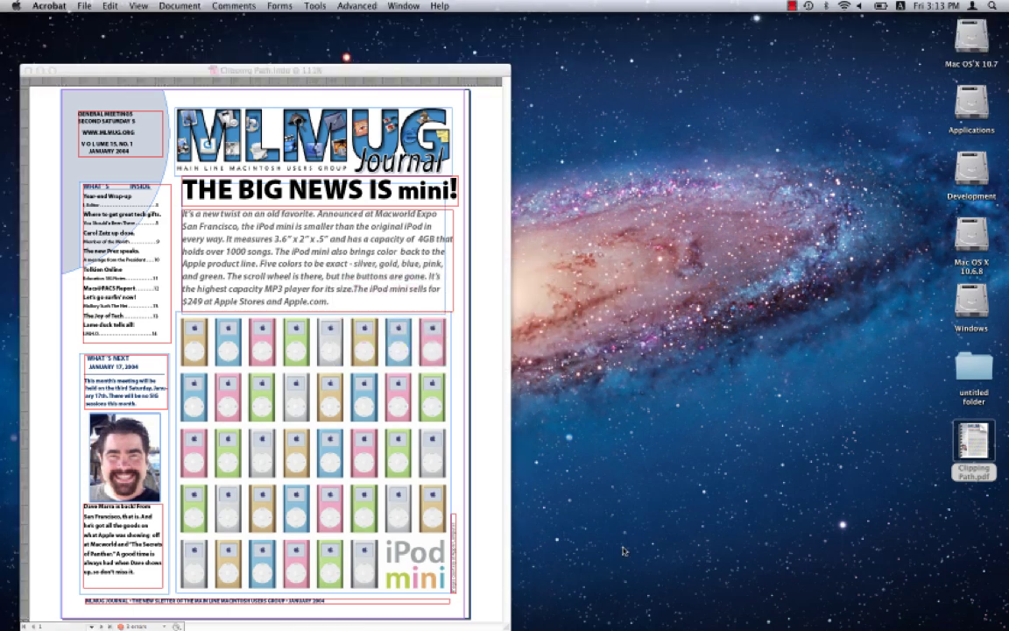
double_click(973, 442)
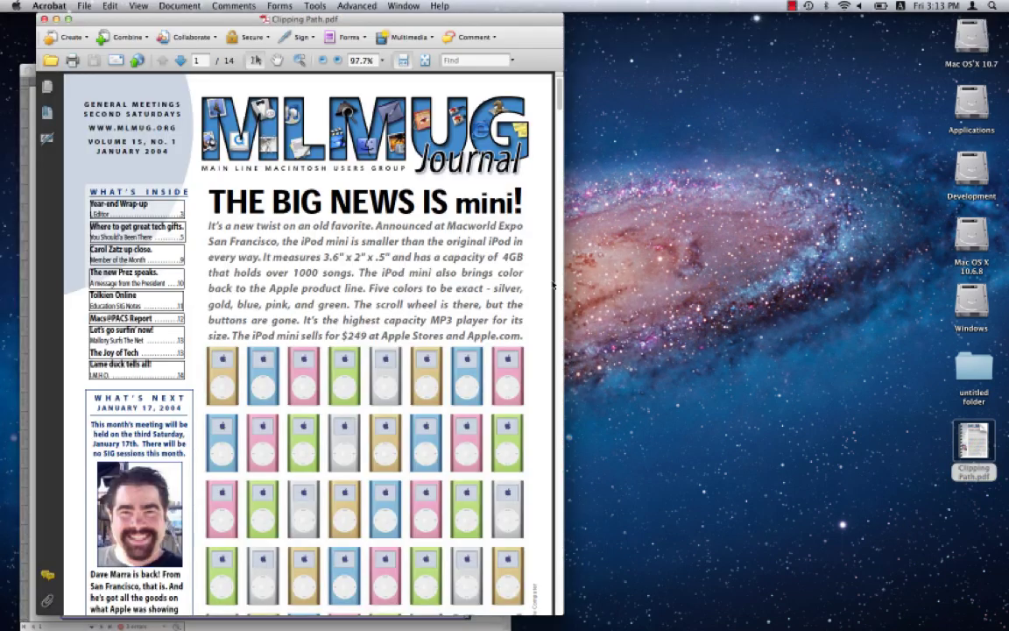
drag(379, 19, 823, 25)
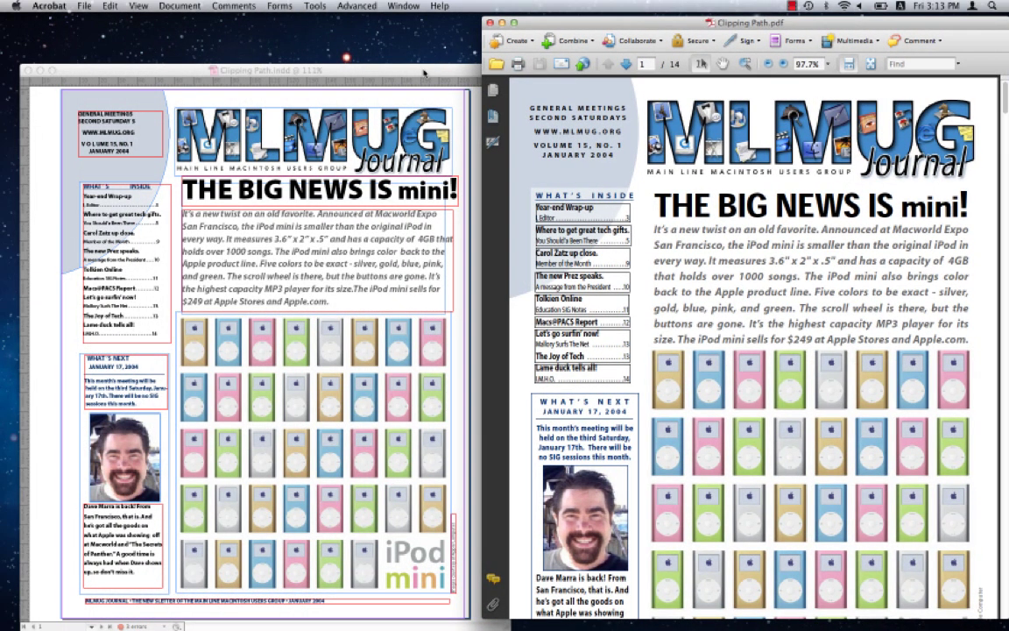
click(424, 71)
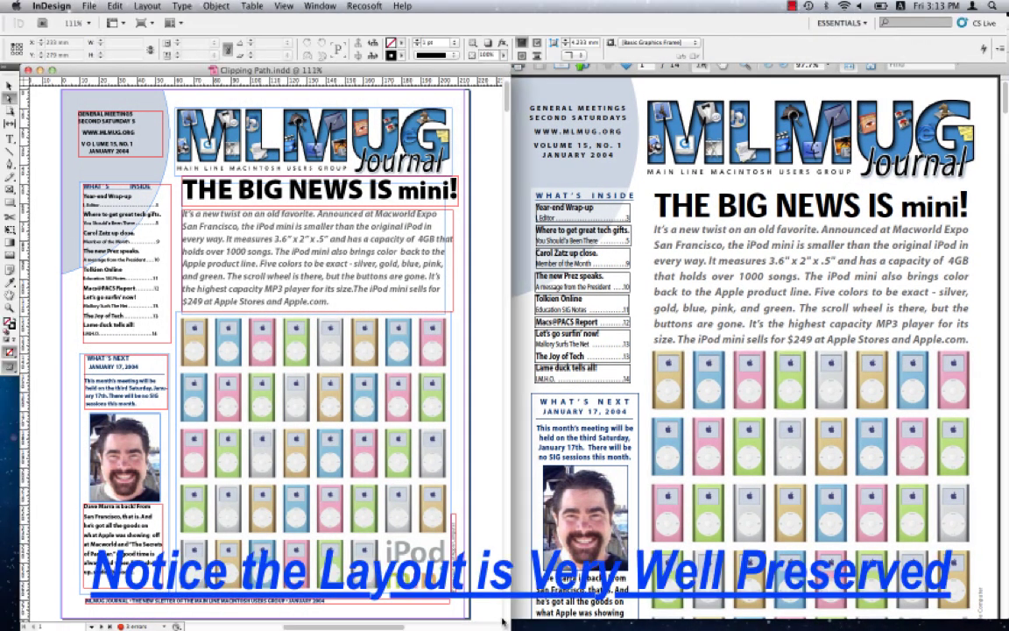
Select text in the iPod mini body, General Meetings and contents frames to confirm it's editable
drag(506, 624, 489, 620)
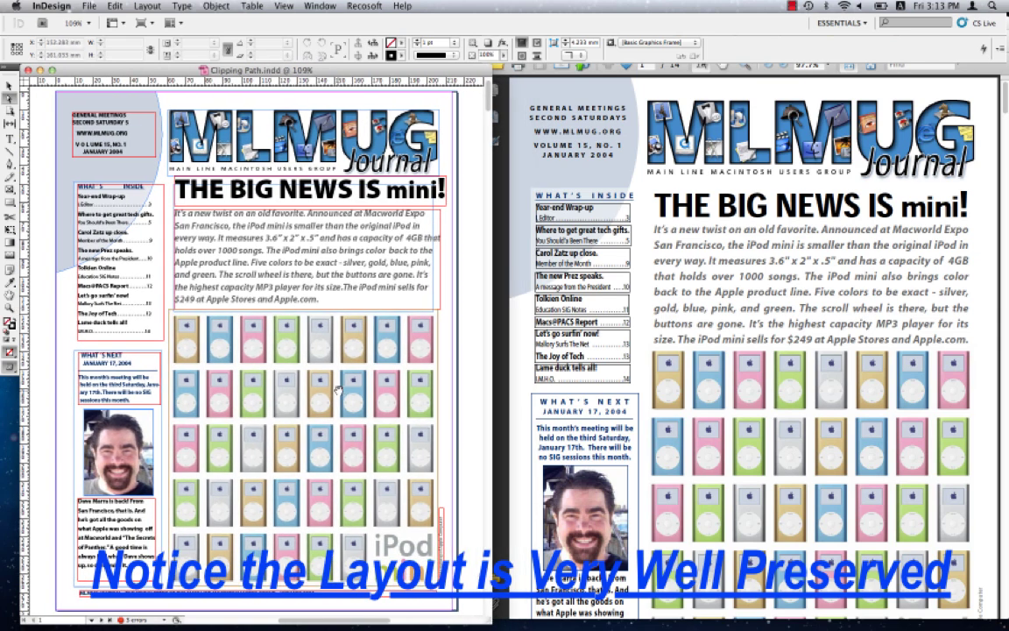
double_click(252, 226)
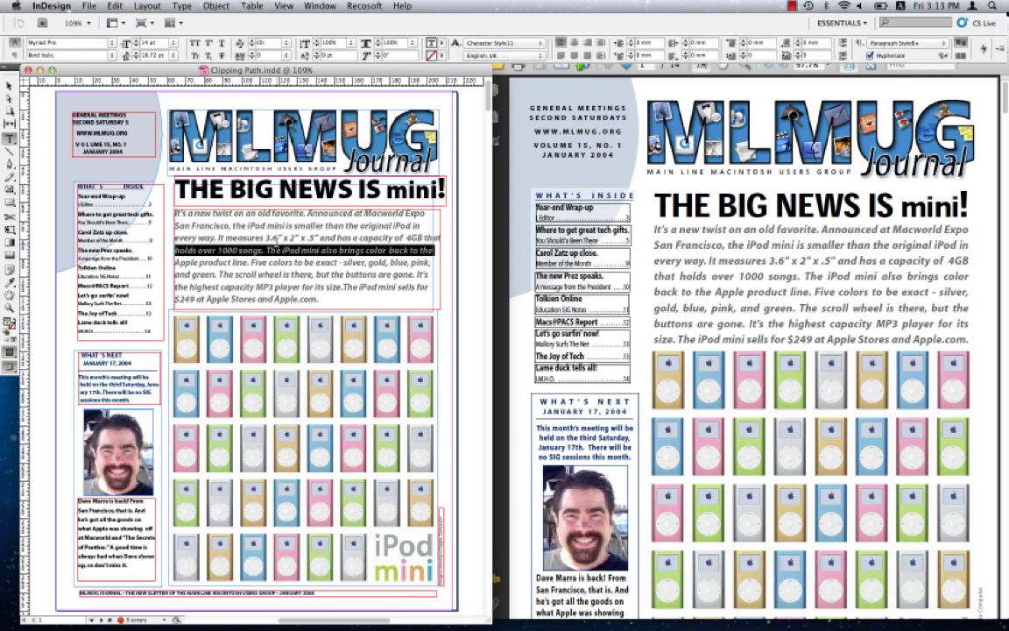
key(super+a)
click(278, 238)
double_click(278, 239)
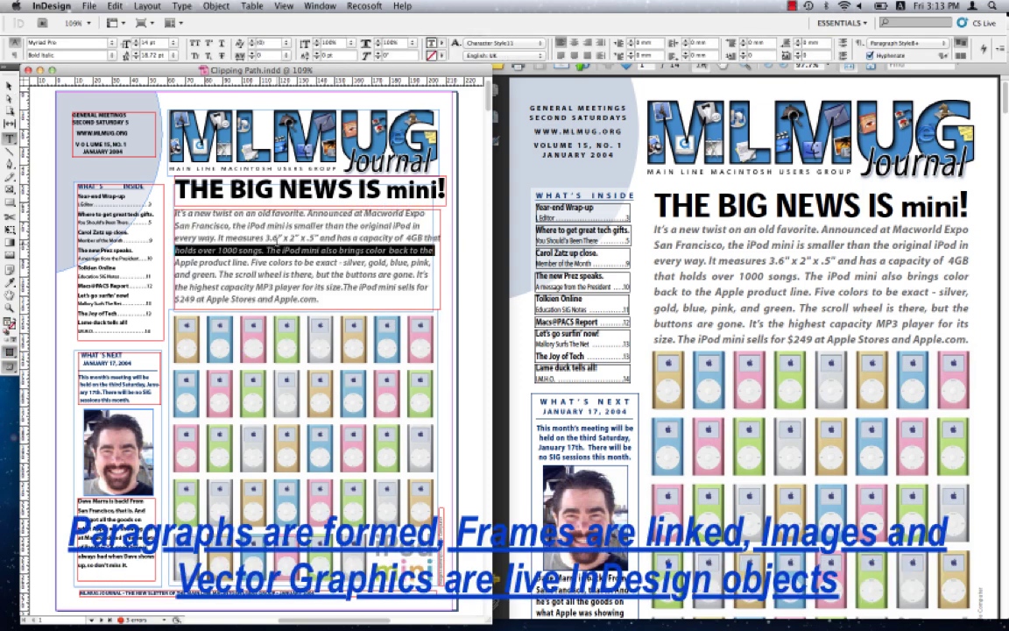
click(278, 239)
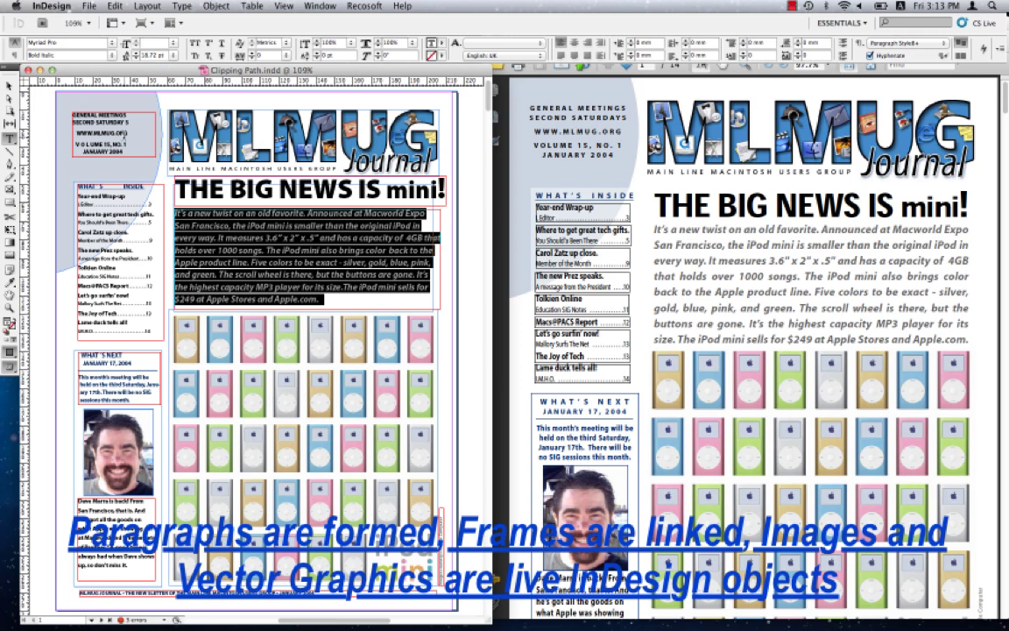
drag(123, 133, 140, 243)
click(131, 248)
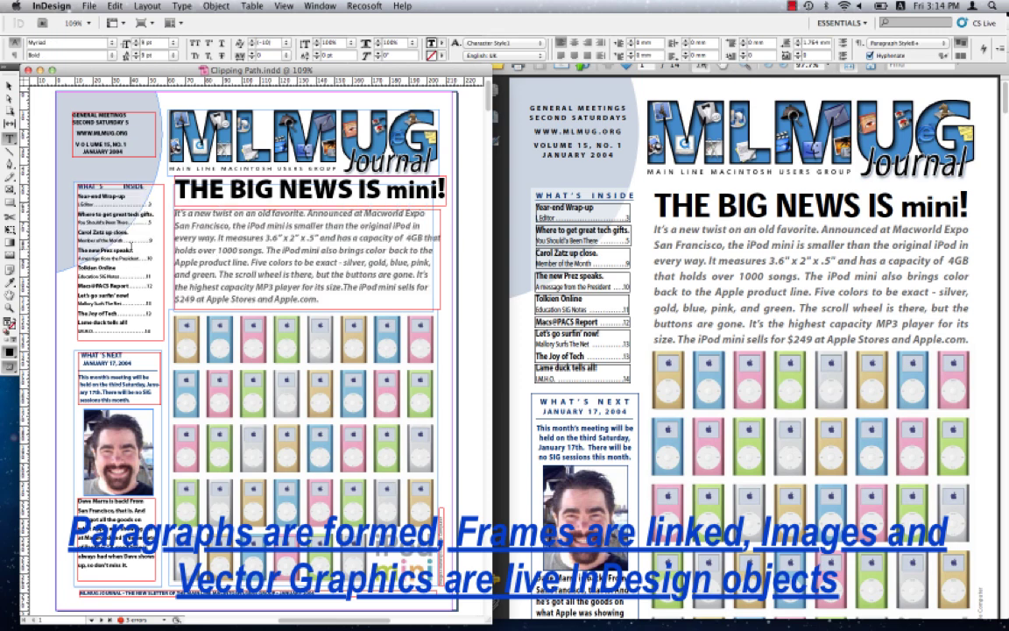
Move the masthead frame and curved blue background shape, undoing each move
click(9, 85)
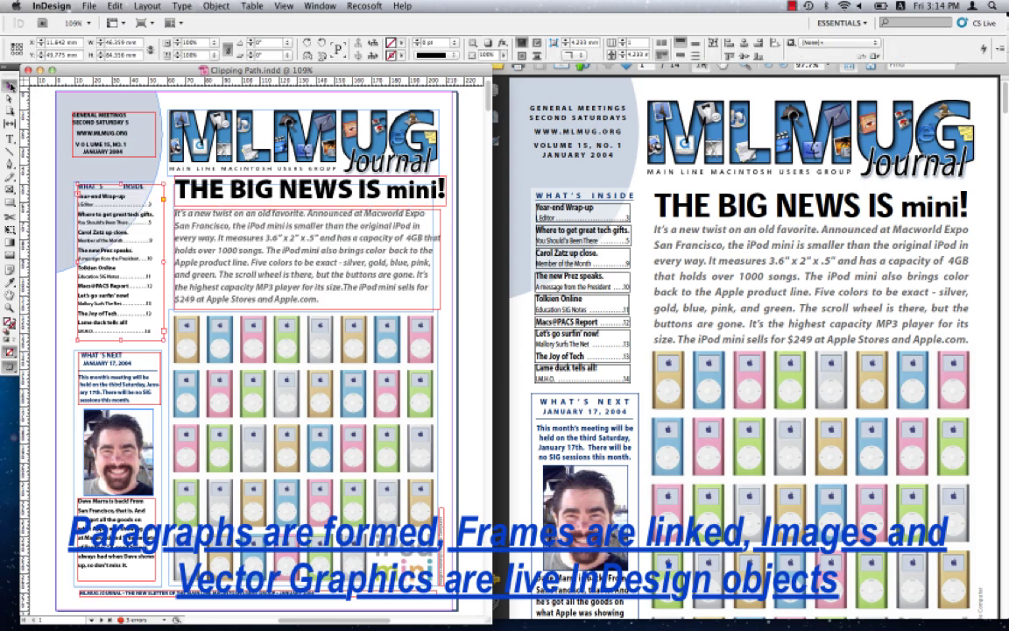
click(194, 125)
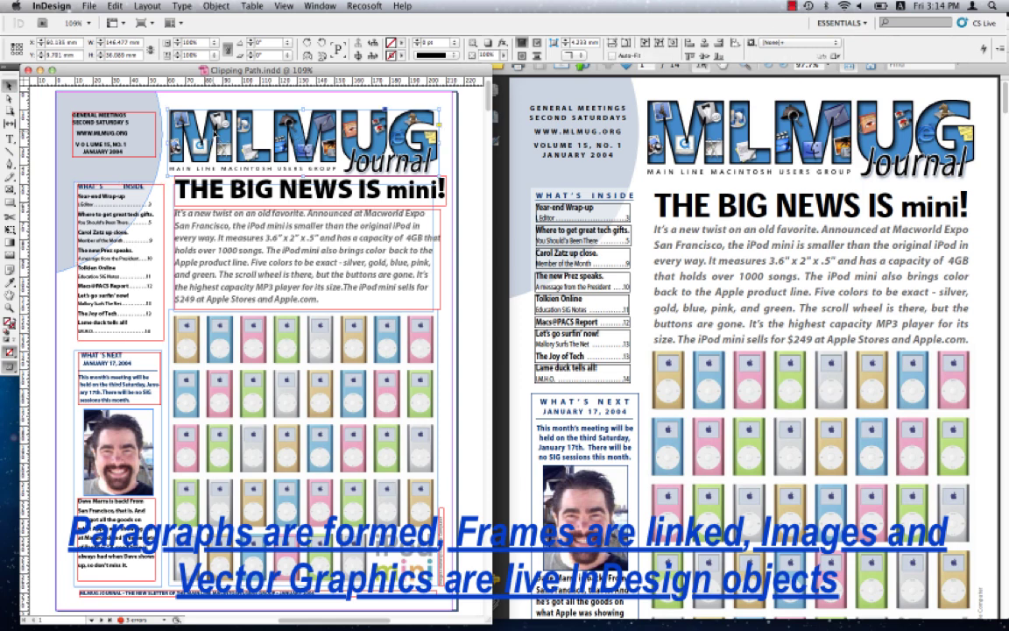
drag(194, 125, 217, 126)
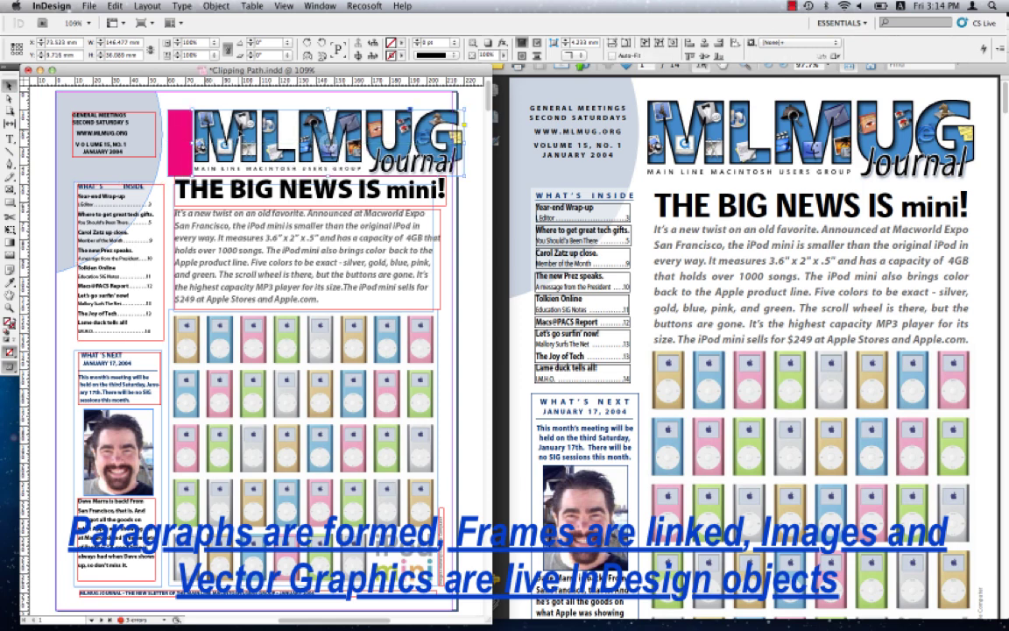
key(super+z)
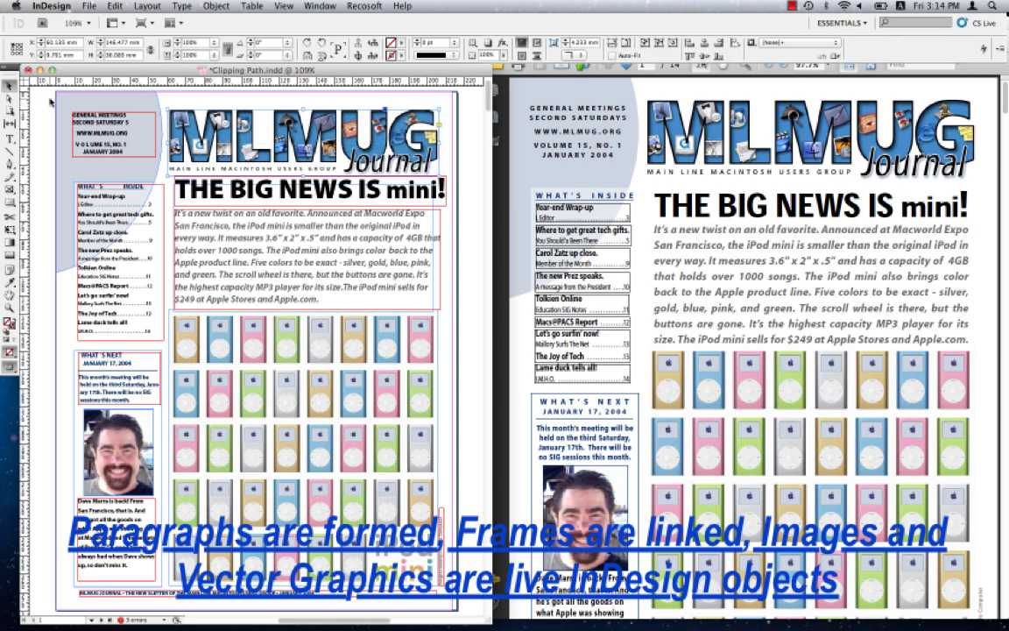
click(10, 98)
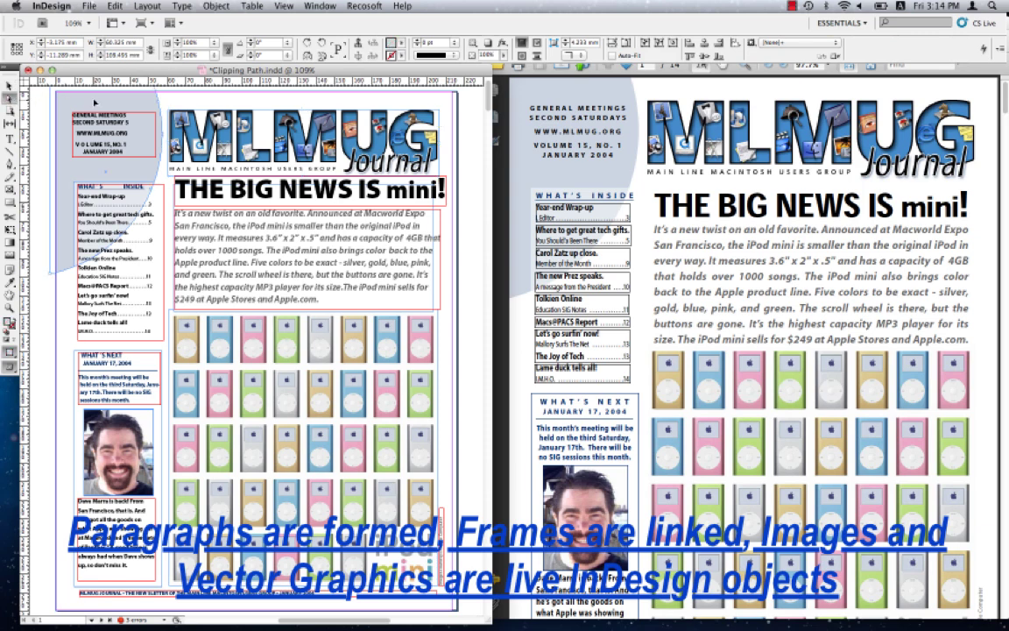
click(86, 93)
click(126, 117)
key(super+z)
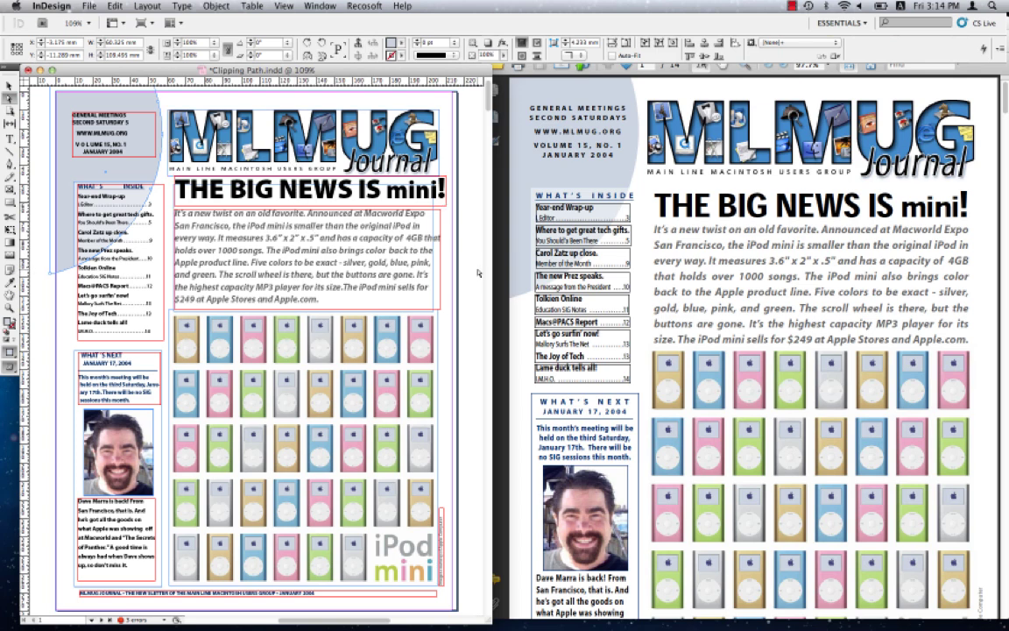
Scroll the InDesign document down to page 2's officers and membership page
scroll(477, 266, down, 10)
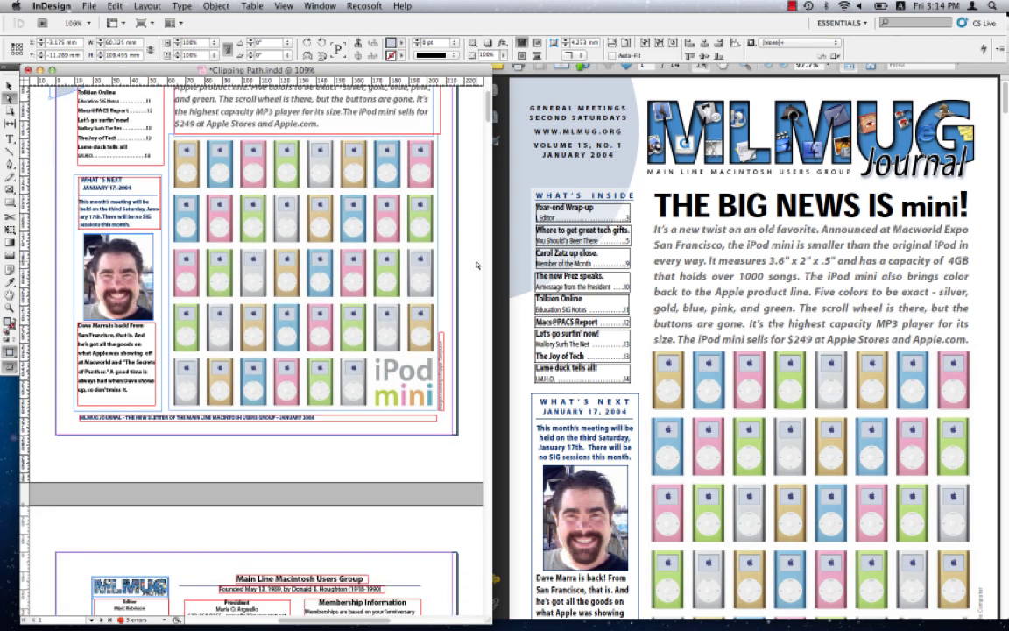
scroll(477, 266, down, 9)
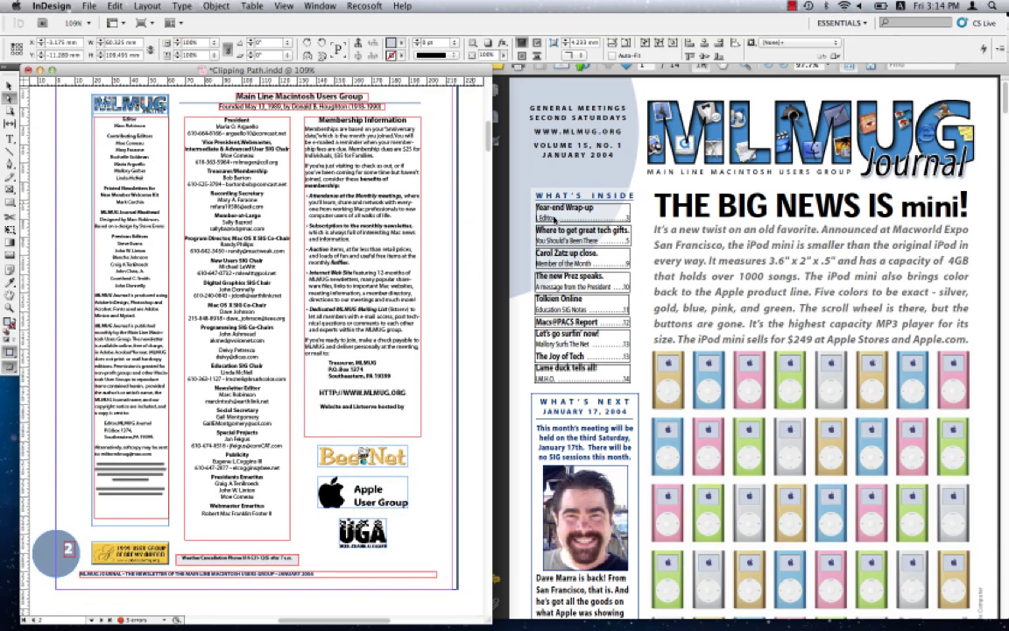
Bring Acrobat forward and scroll the original PDF down to page 3's I, EDITOR article
click(747, 279)
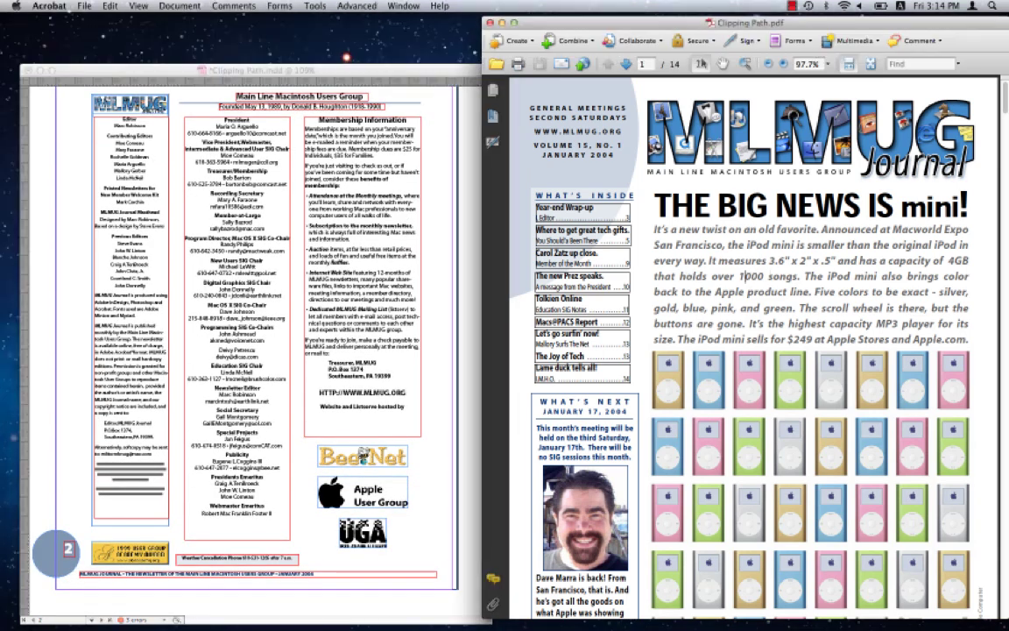
scroll(743, 275, down, 6)
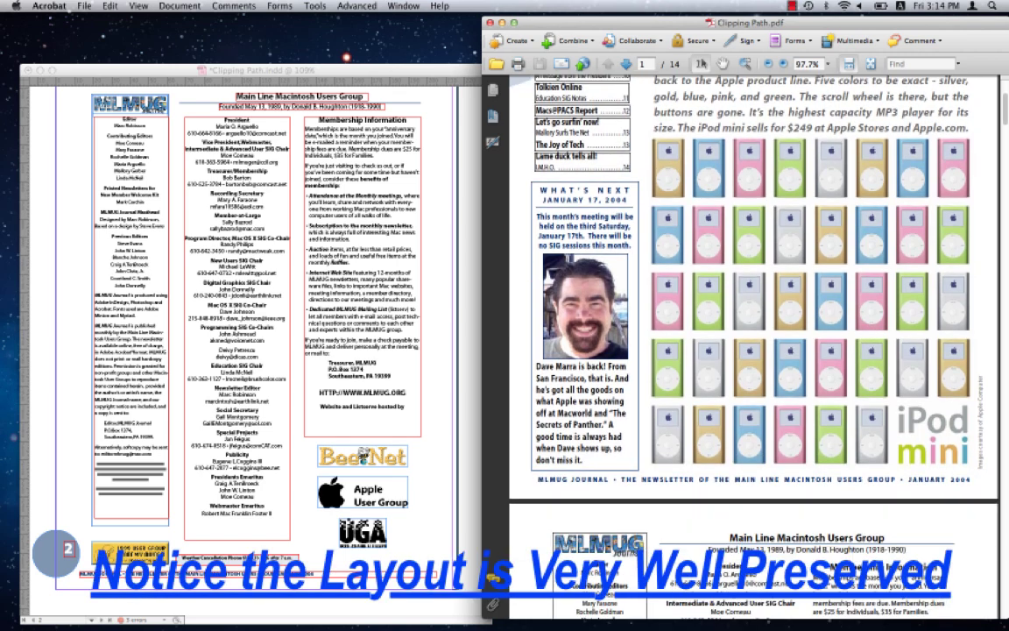
scroll(753, 351, down, 10)
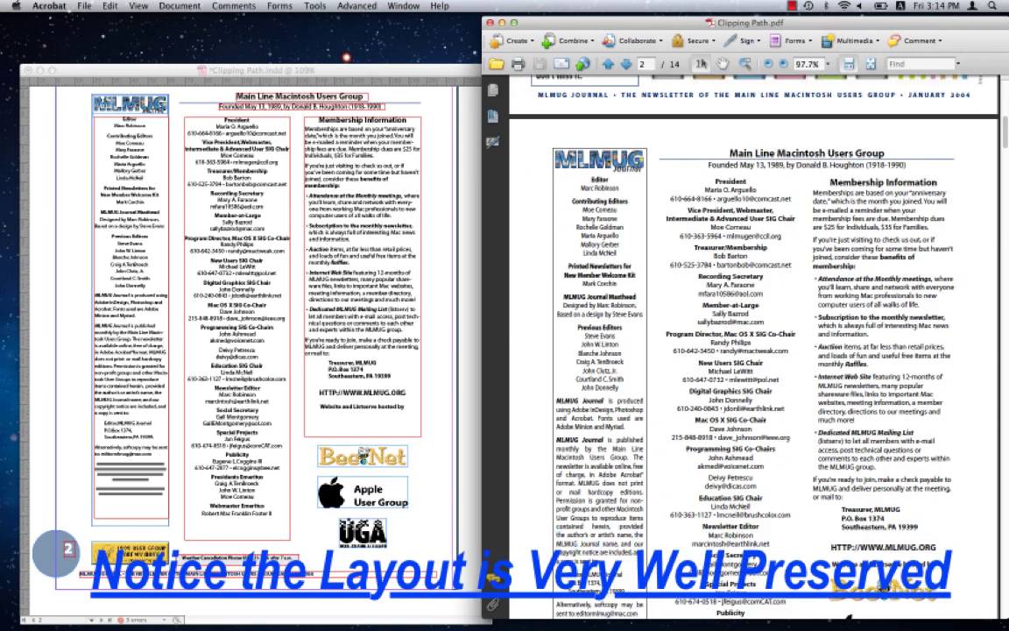
scroll(753, 350, down, 2)
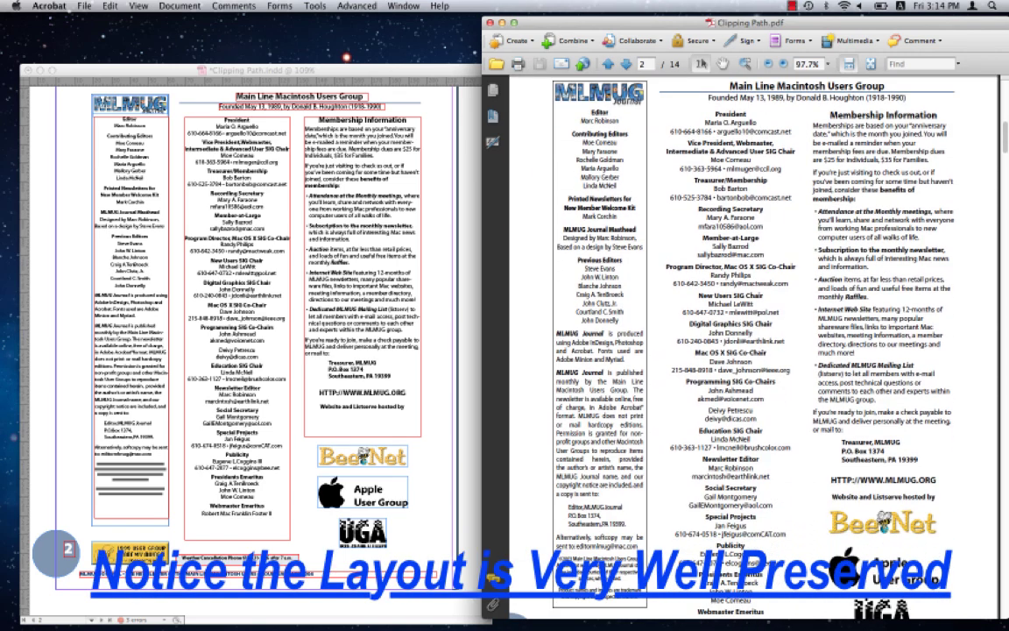
scroll(753, 350, down, 6)
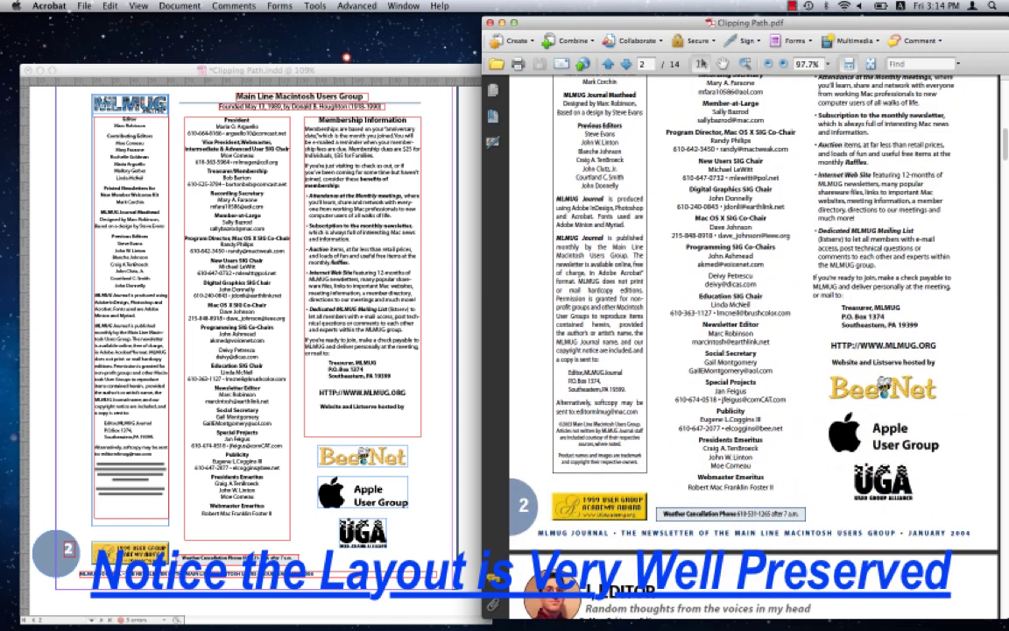
scroll(753, 350, down, 7)
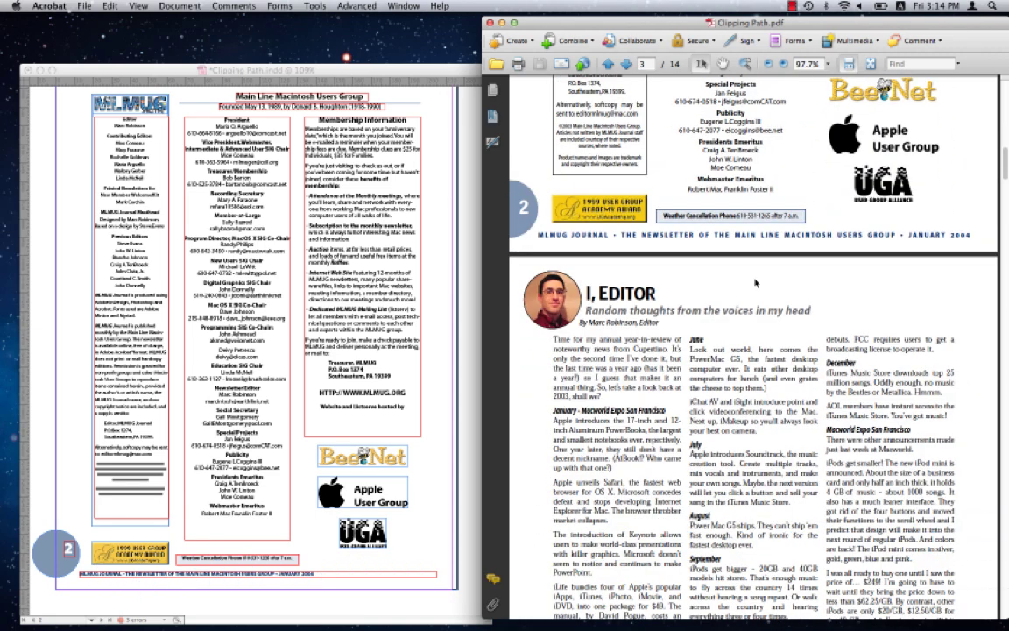
Return to InDesign and scroll to the top of page 3's I, EDITOR article
click(369, 262)
scroll(377, 272, down, 3)
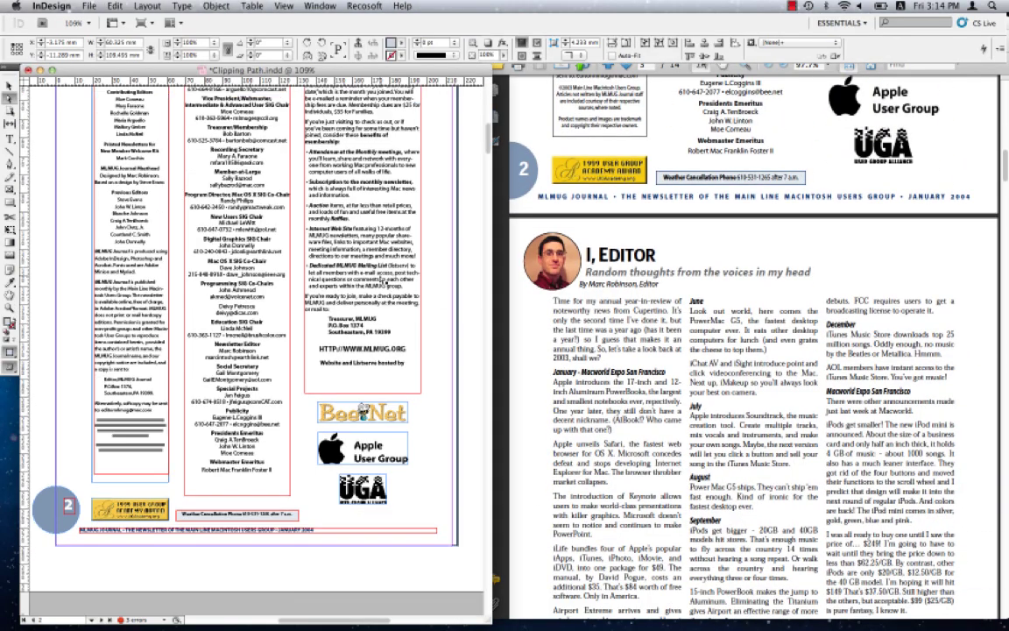
scroll(381, 278, down, 15)
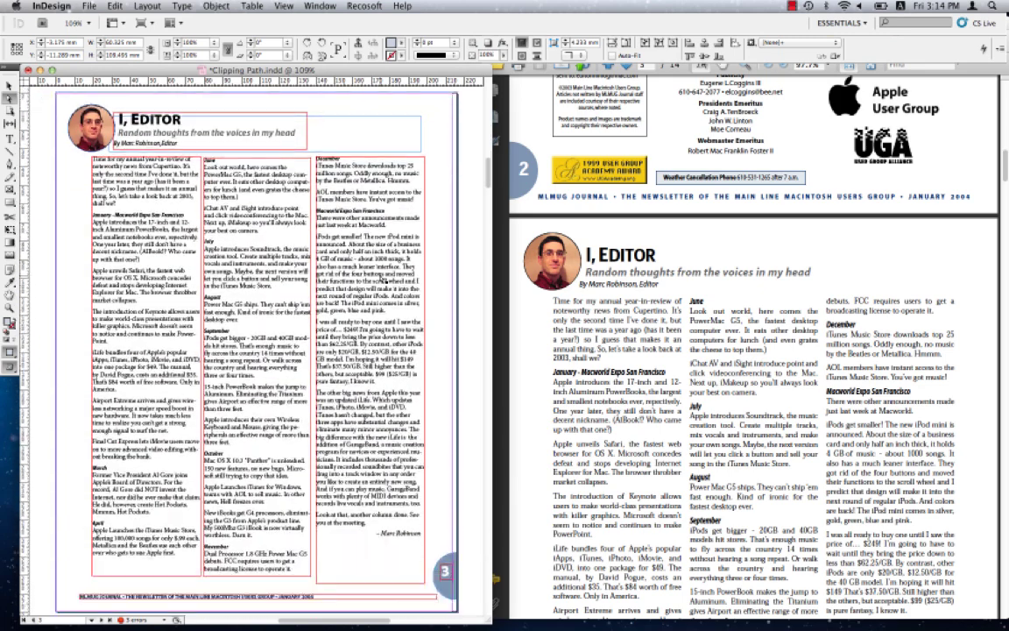
scroll(382, 280, up, 3)
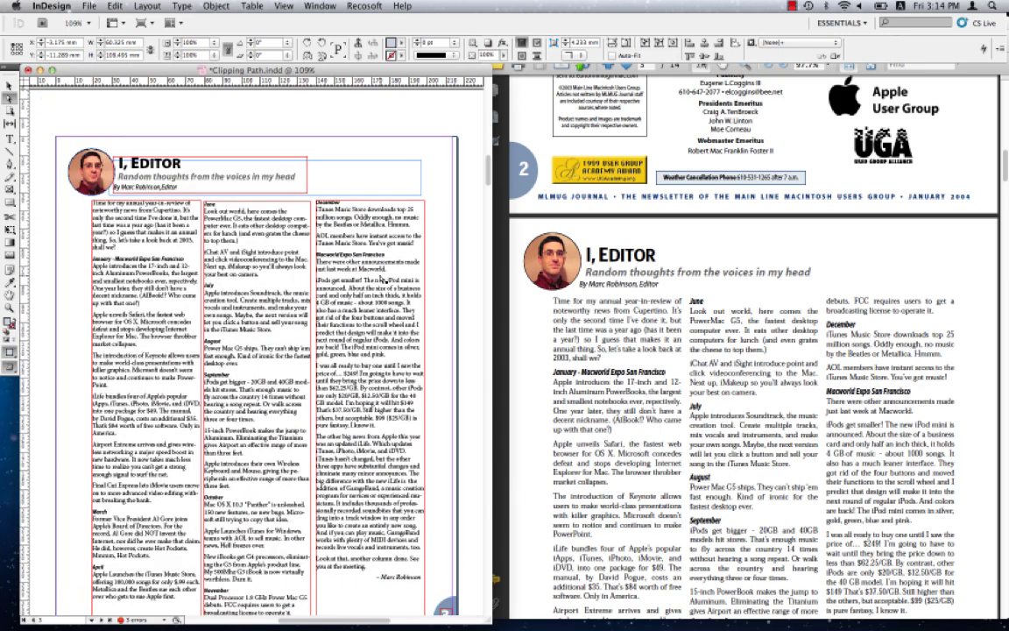
click(85, 169)
click(88, 172)
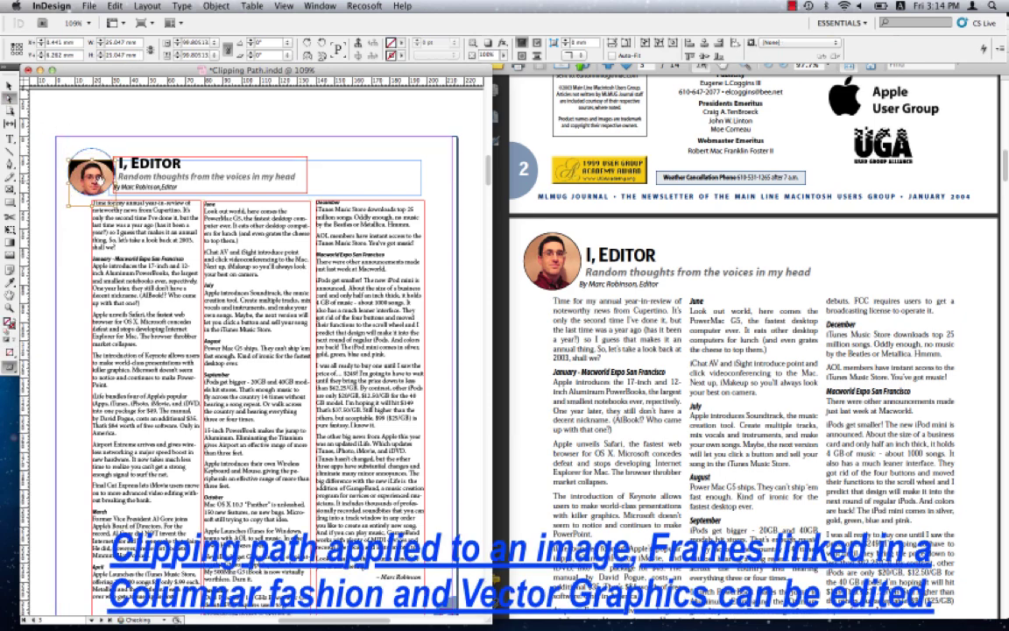
click(92, 173)
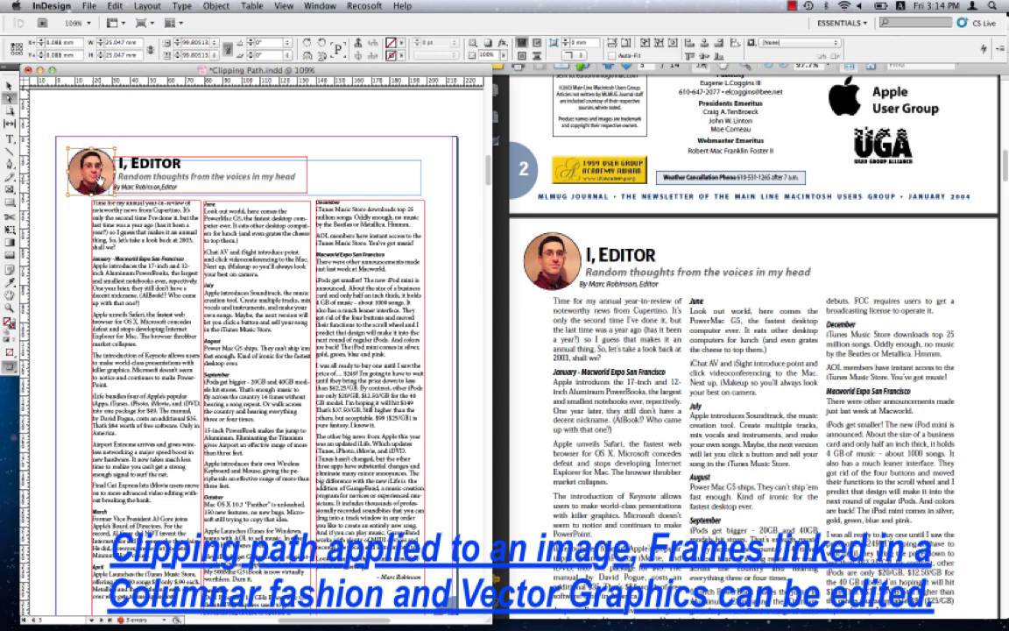
click(9, 132)
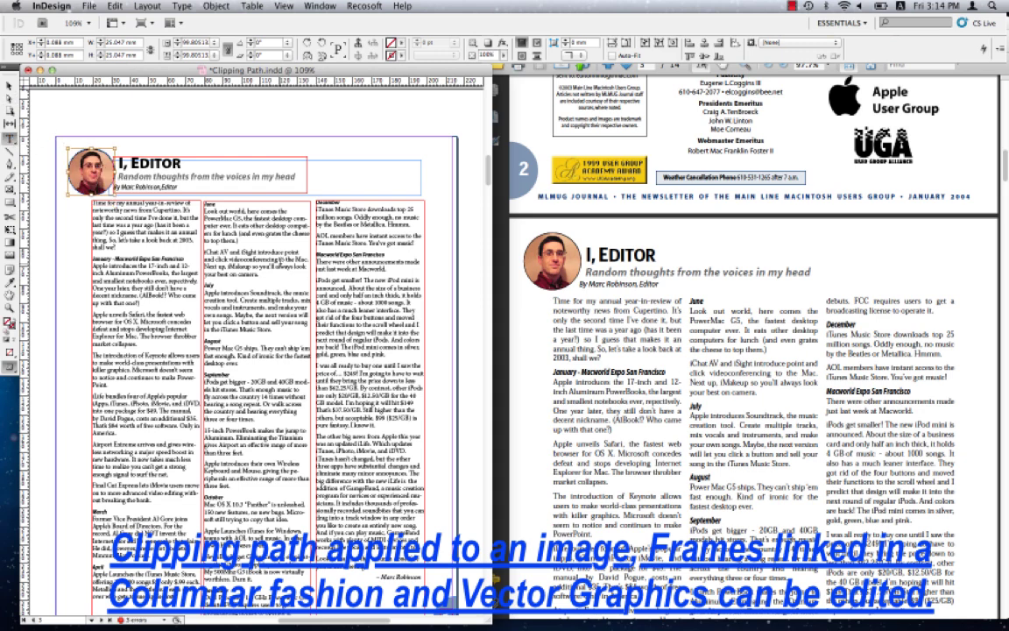
drag(252, 235, 377, 296)
drag(361, 354, 377, 418)
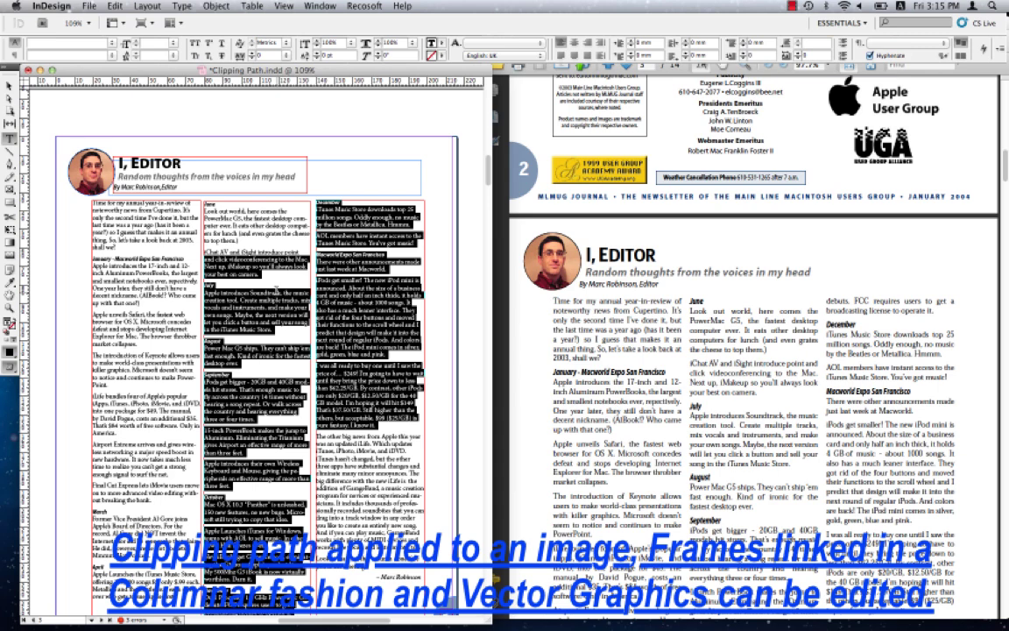
scroll(251, 267, down, 3)
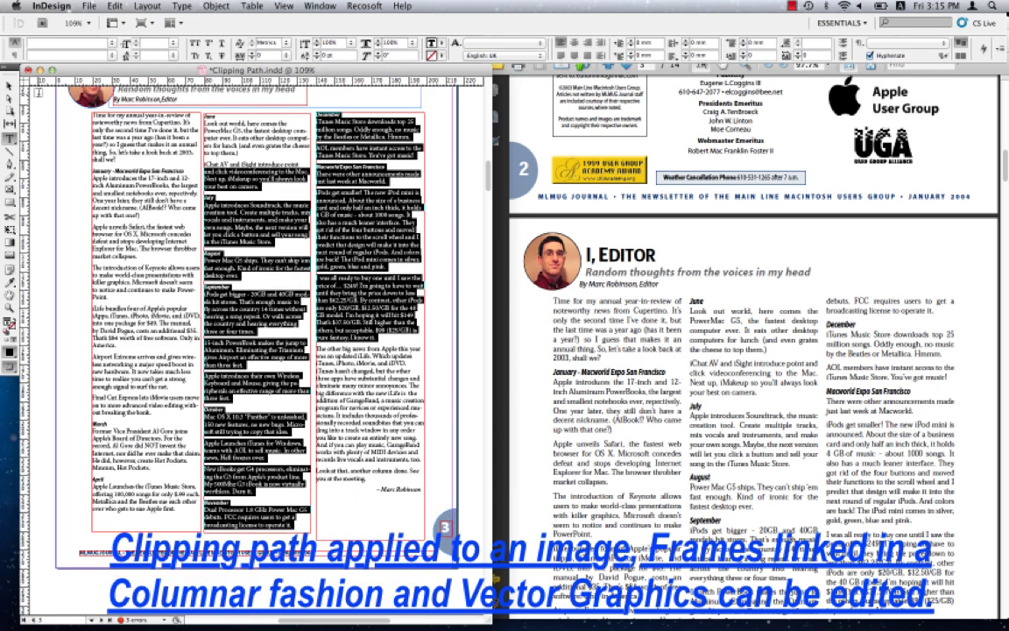
click(753, 252)
scroll(753, 252, down, 5)
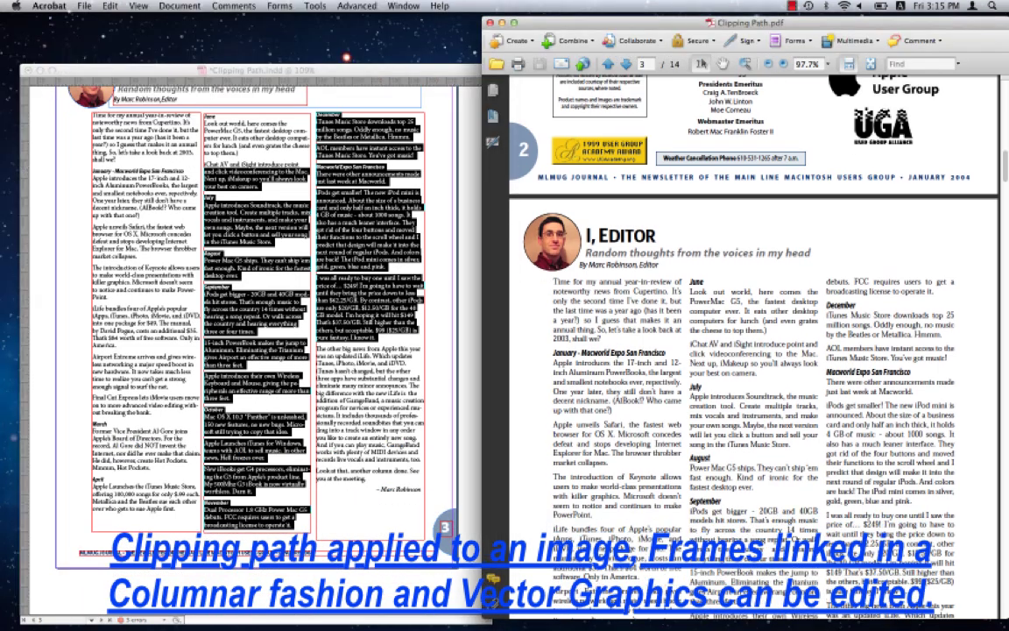
scroll(753, 252, down, 2)
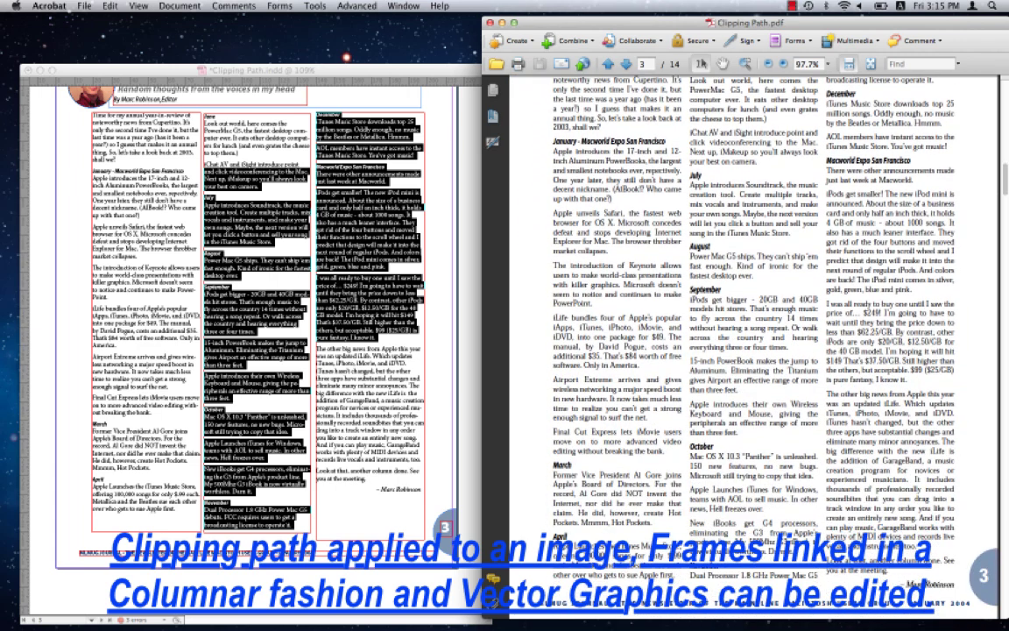
click(347, 280)
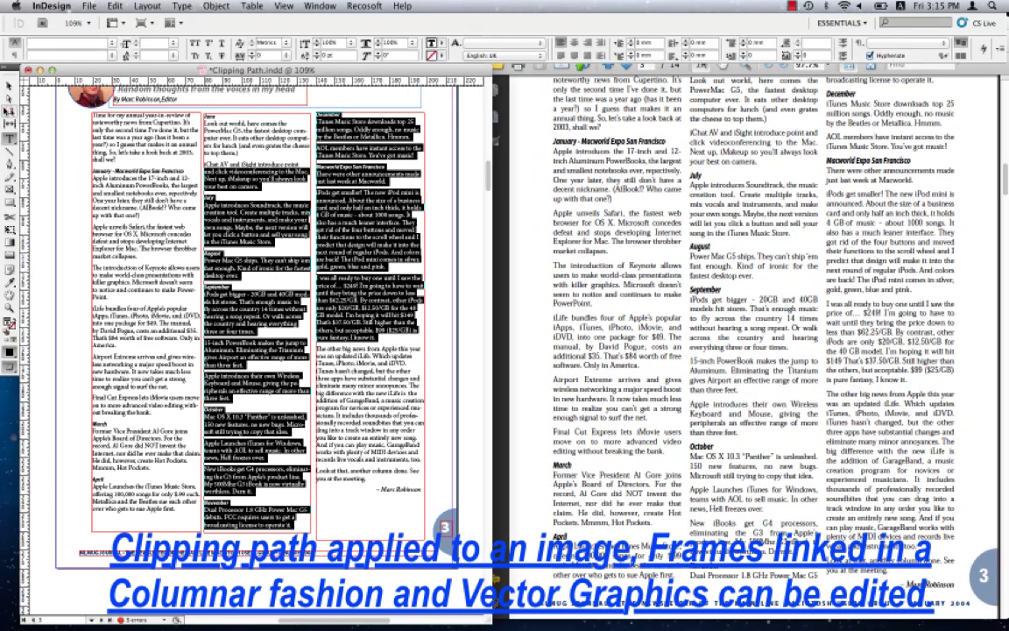
click(8, 86)
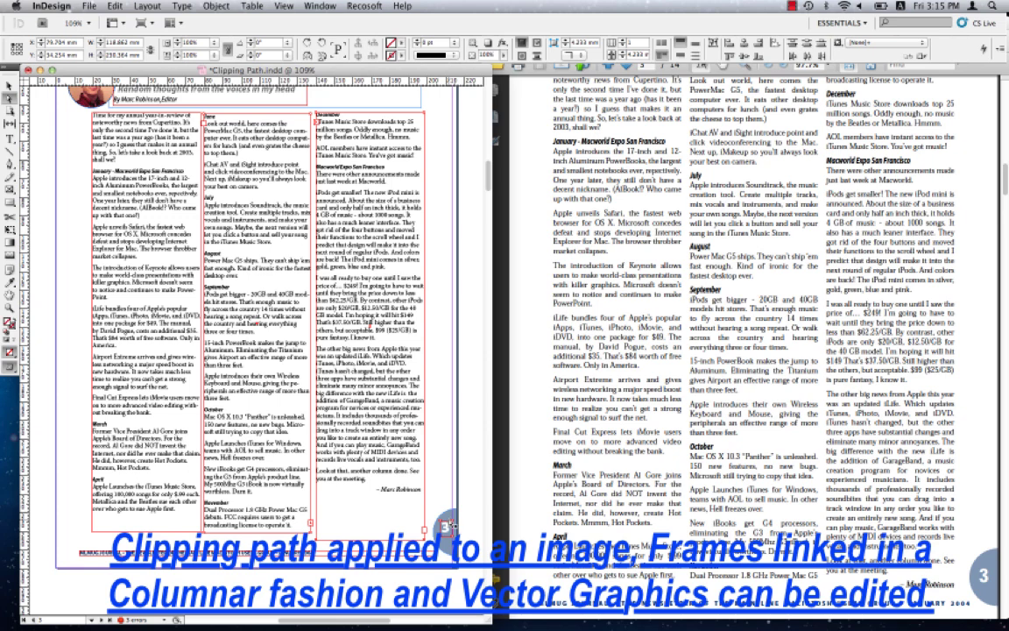
click(407, 471)
drag(443, 515, 441, 497)
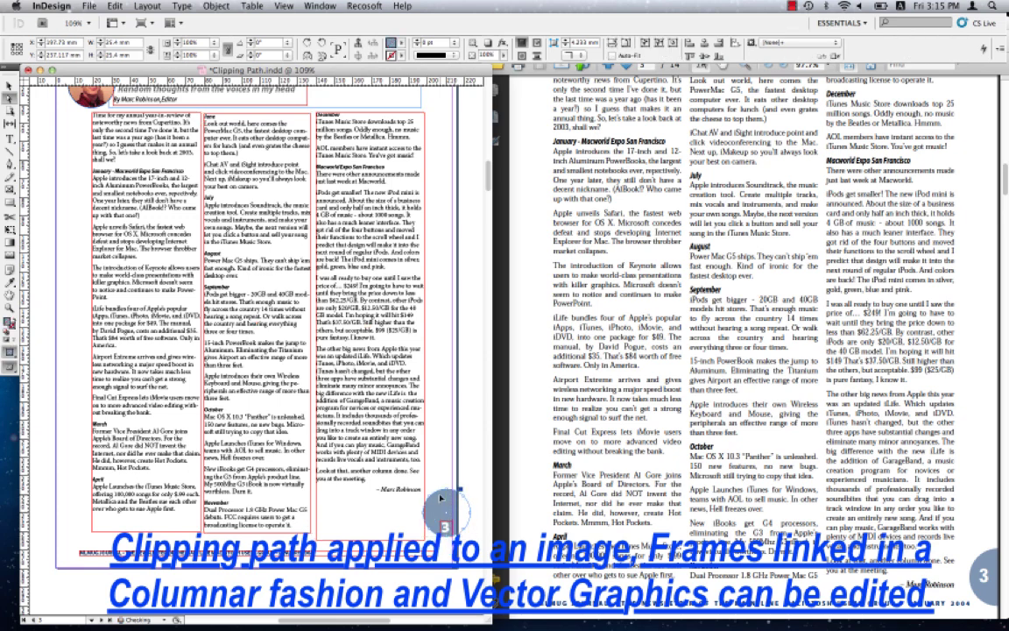
key(super+z)
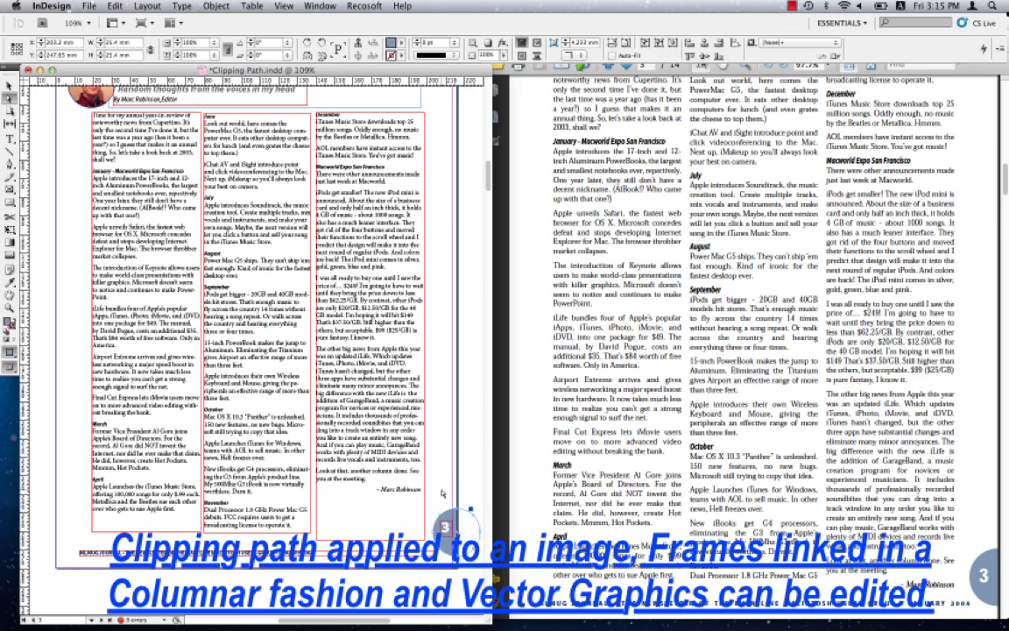
Open the Links panel listing the document's 26 linked TIFF images
click(363, 6)
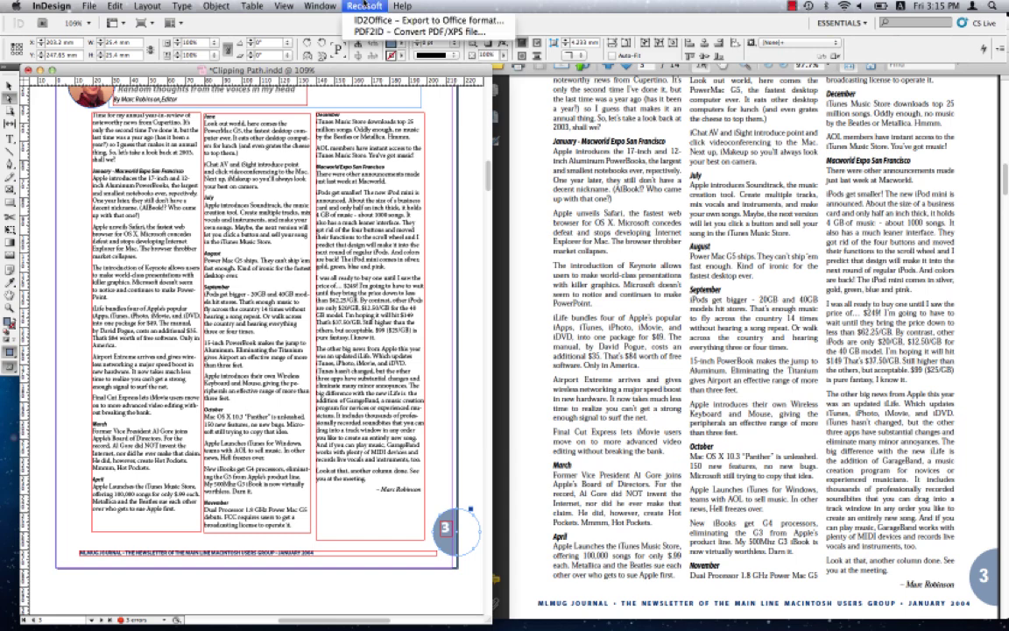
mouse_move(321, 7)
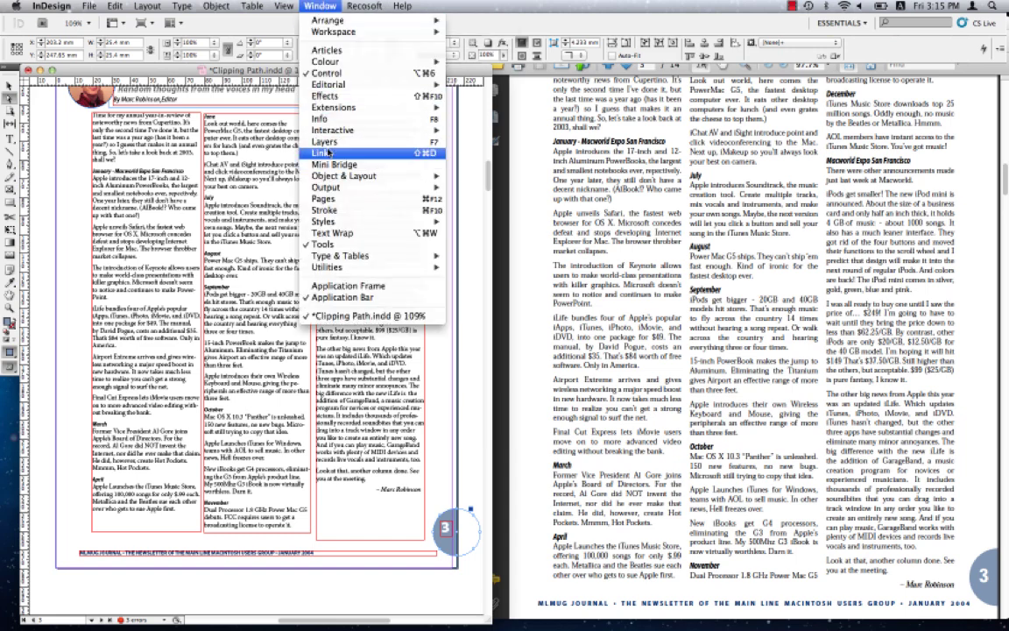
click(329, 153)
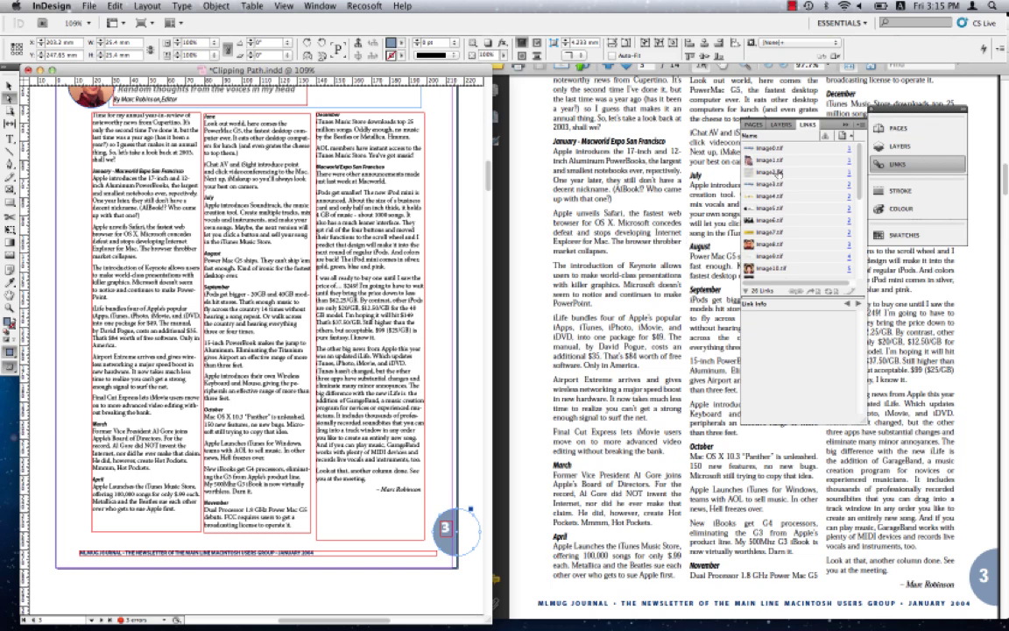
Inspect link info for image2, image7, image3 and image11.tif, showing RGB and ICC profile
click(777, 173)
click(797, 231)
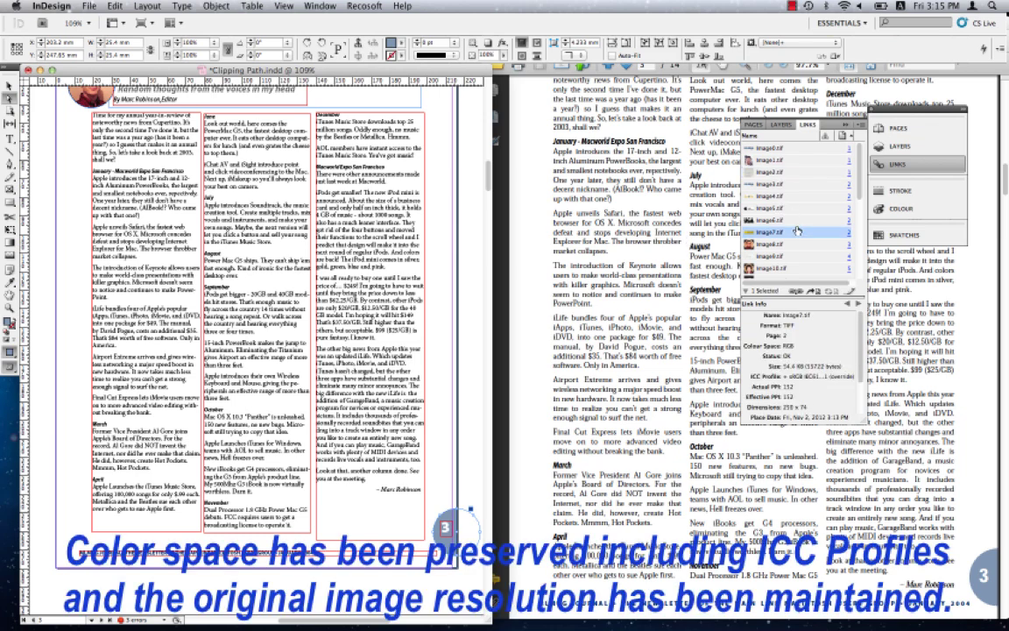
key(Up)
key(Up)
key(Up)
key(Up)
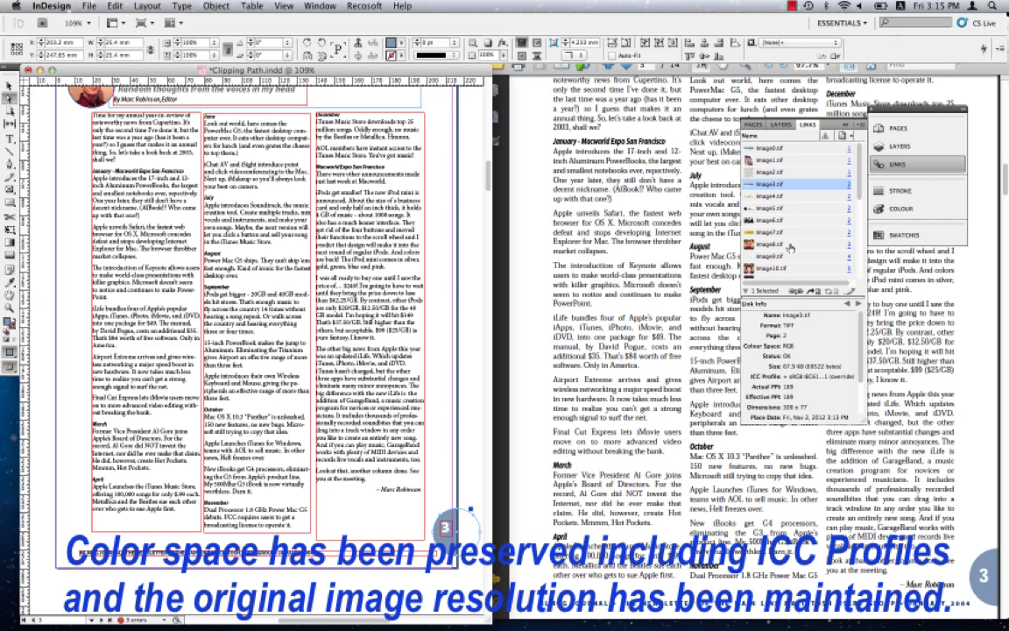
scroll(788, 223, down, 2)
click(786, 235)
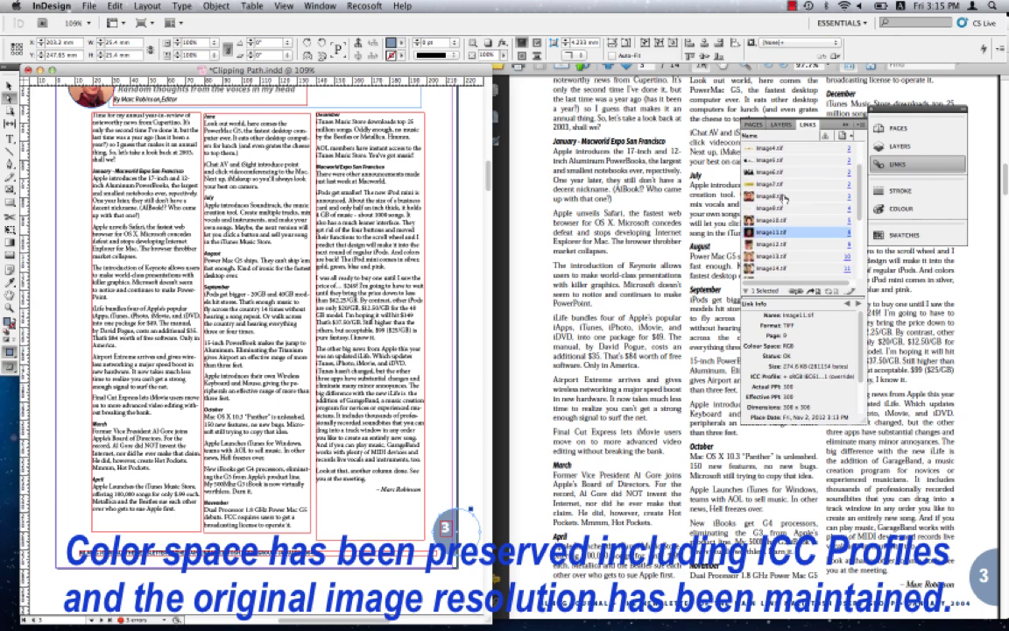